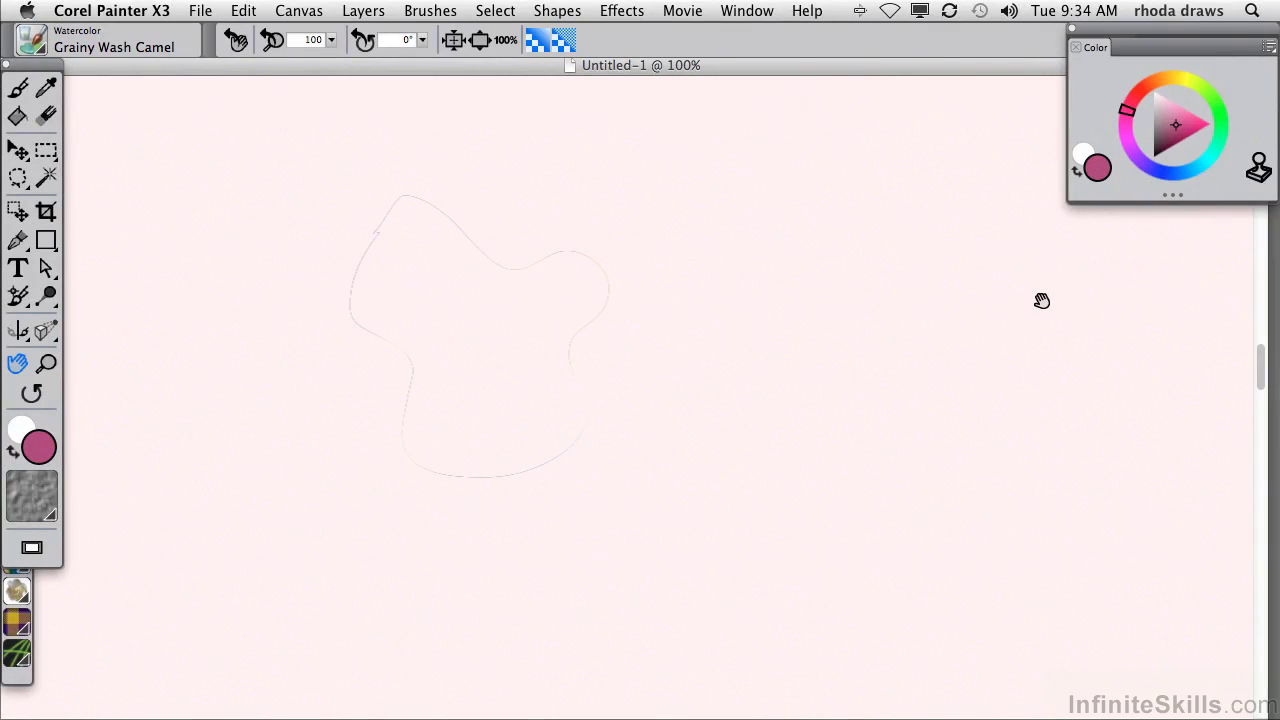
# Show the Layers panel from the Window menu so the Canvas layer is listed.
pyautogui.click(748, 12)
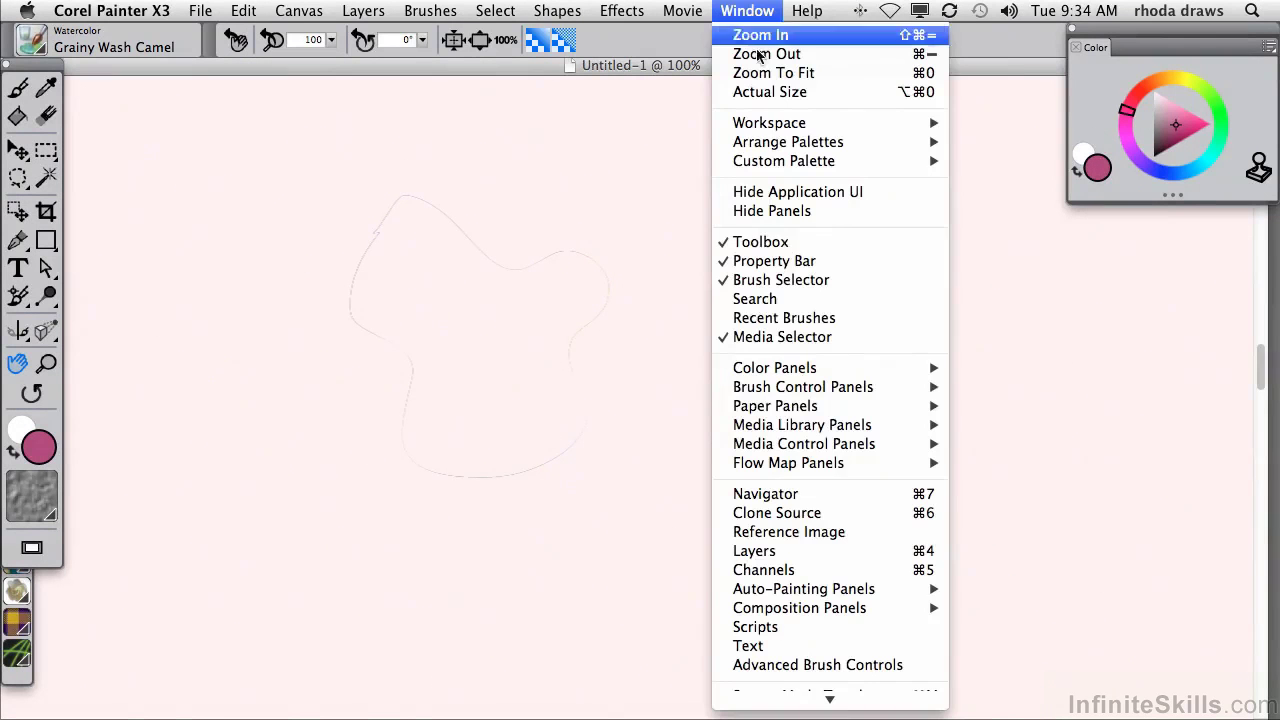
pyautogui.click(810, 551)
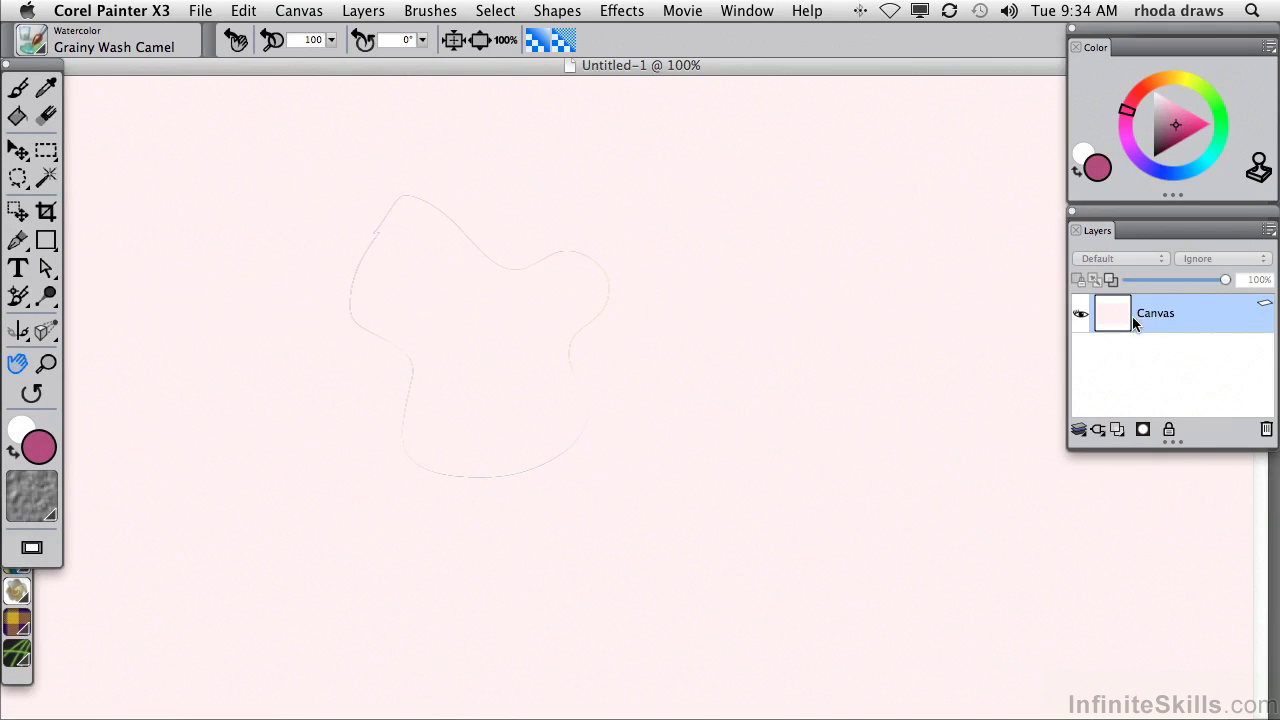
# Open the basic drawing custom palette from Window > Custom Palette.
pyautogui.click(768, 18)
pyautogui.moveTo(831, 166)
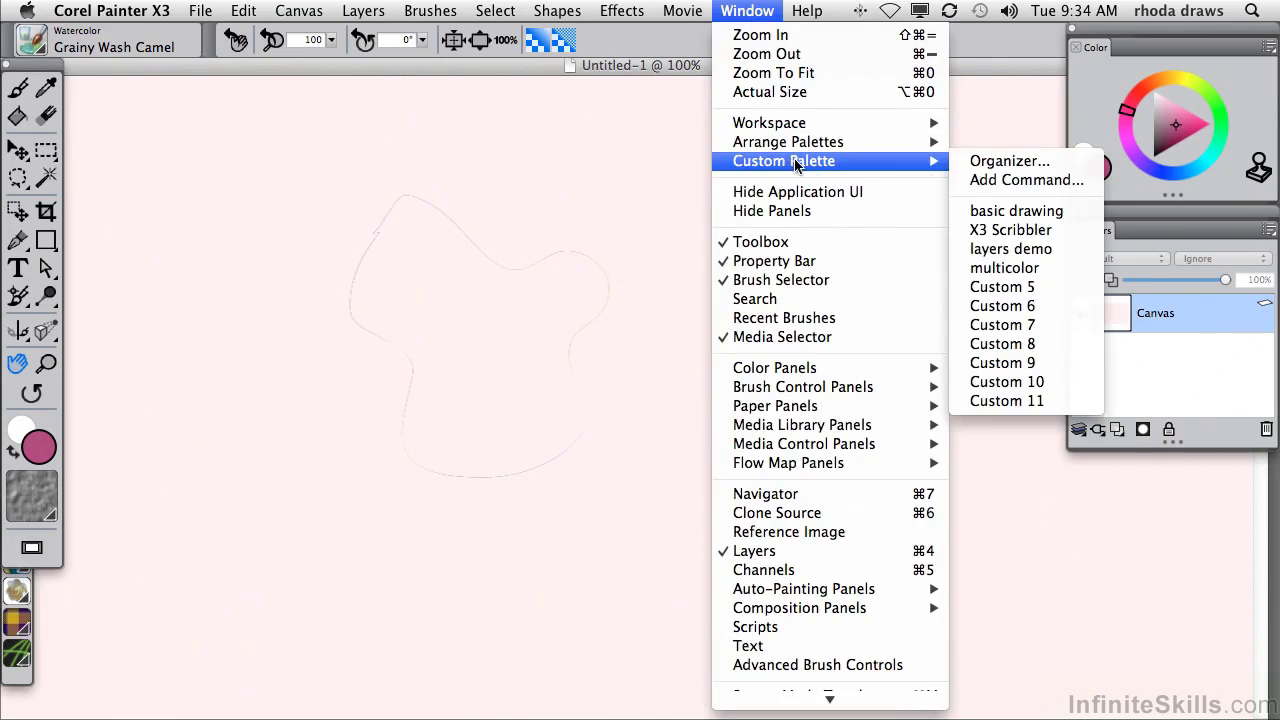
pyautogui.click(1005, 212)
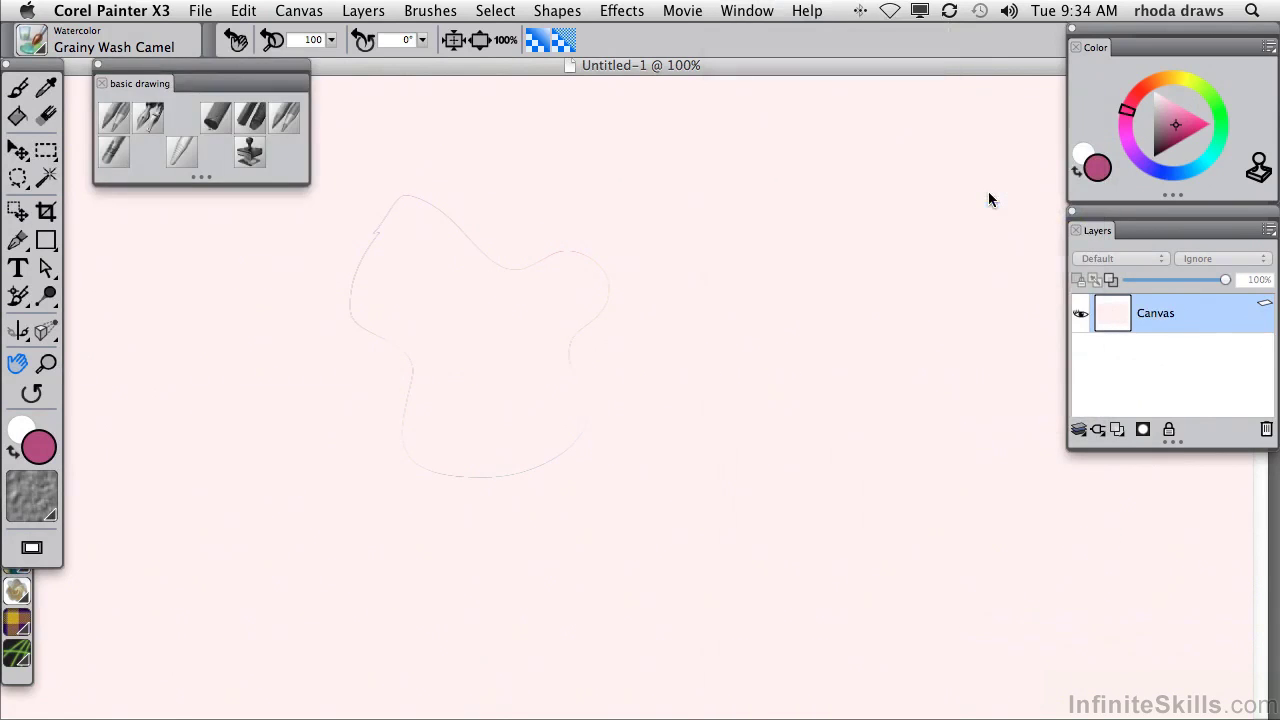
# Open the layers demo custom palette and position it beneath basic drawing.
pyautogui.click(756, 20)
pyautogui.moveTo(808, 163)
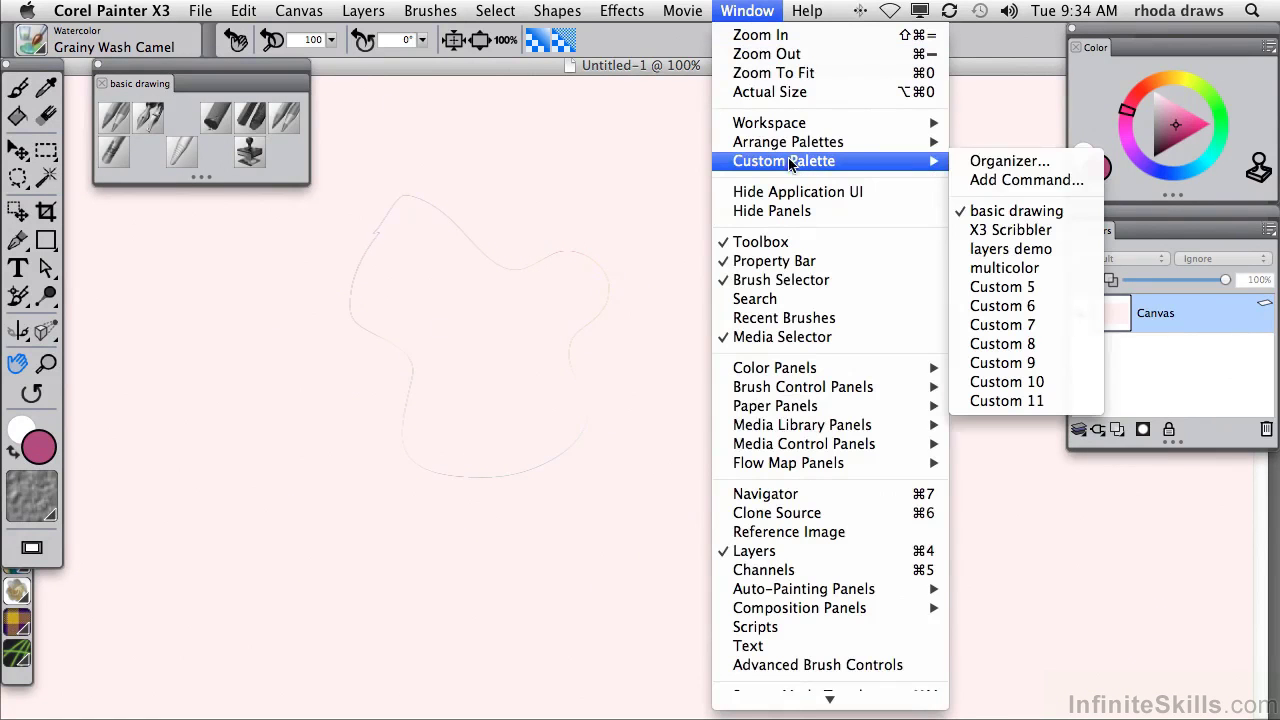
pyautogui.click(1016, 249)
pyautogui.moveTo(206, 237); pyautogui.dragTo(201, 210)
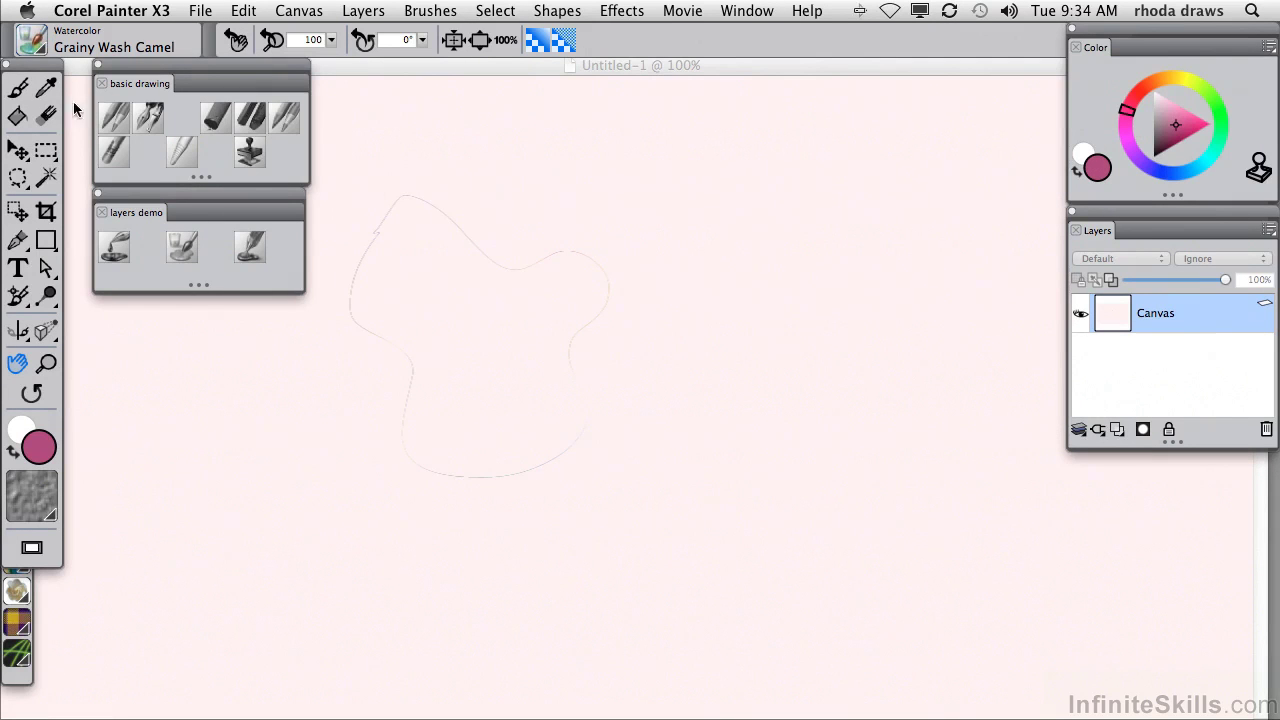
# Paint a pink Liquid Ink Coarse Bristle stroke across the top of the sketch.
pyautogui.click(113, 250)
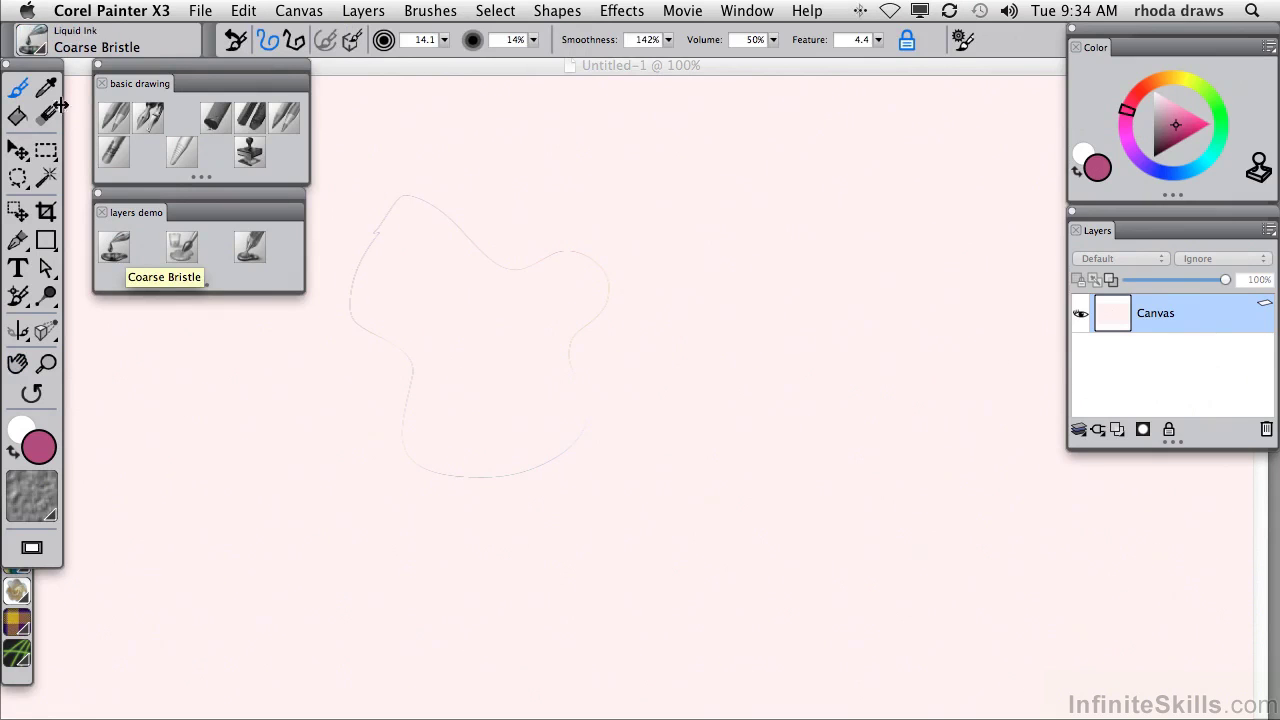
pyautogui.click(36, 42)
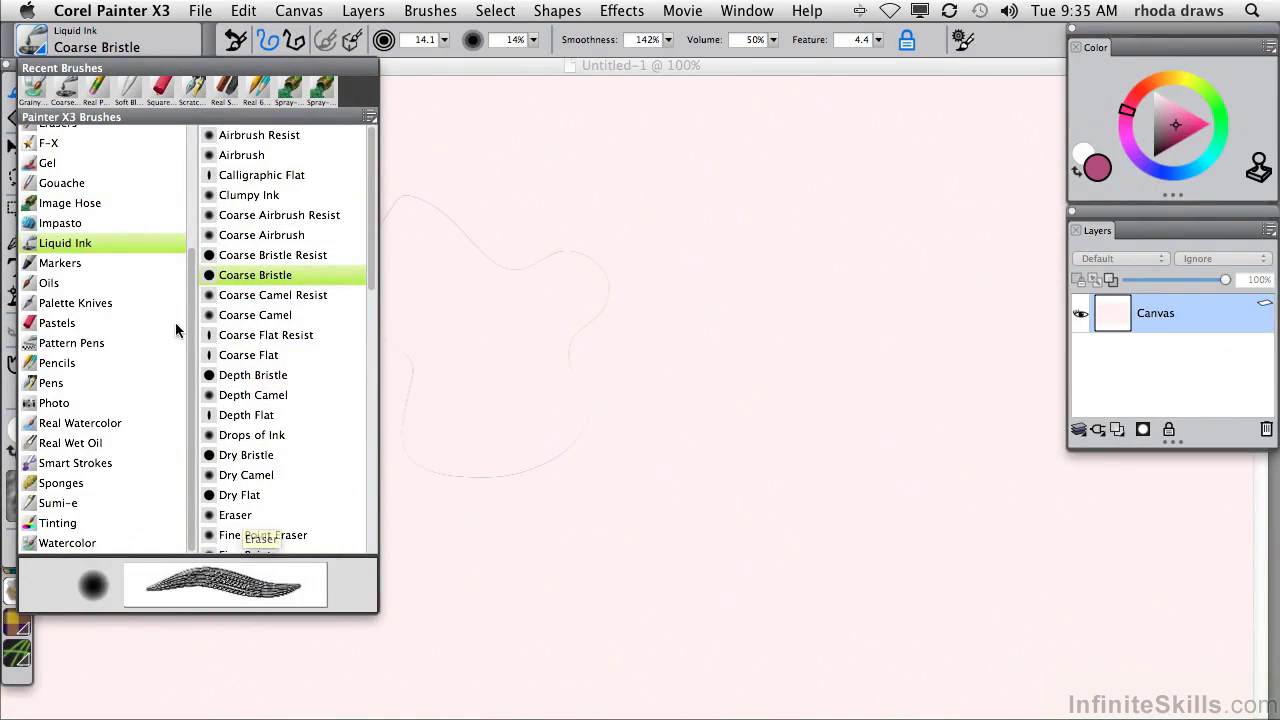
pyautogui.click(397, 88)
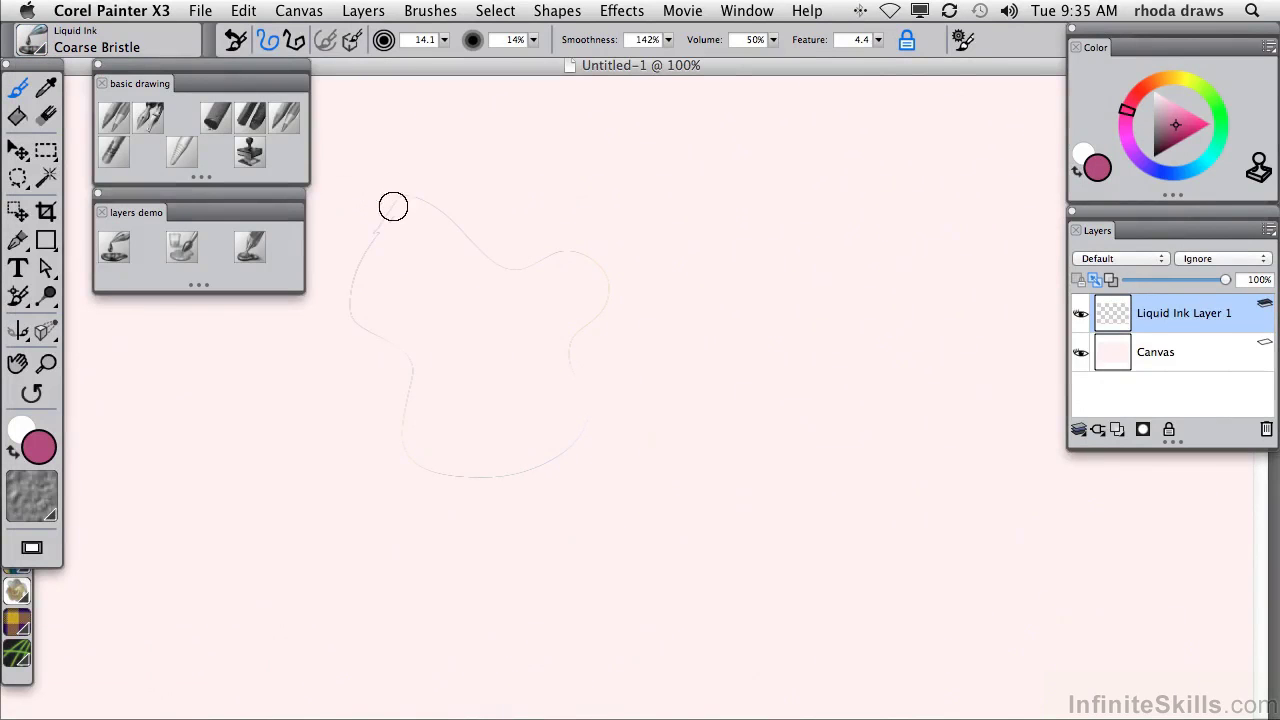
pyautogui.moveTo(390, 205)
pyautogui.mouseDown()
pyautogui.moveTo(443, 200)
pyautogui.moveTo(620, 297)
pyautogui.moveTo(869, 375)
pyautogui.mouseUp()
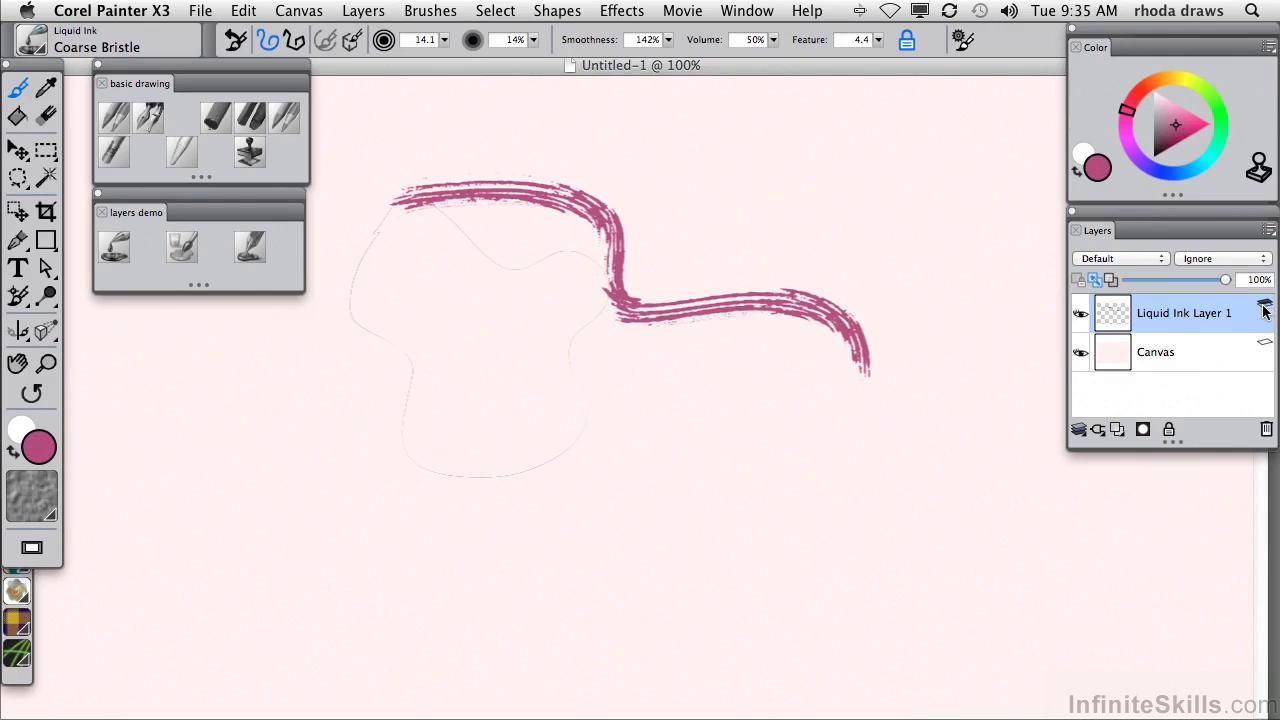
# Paint a wavy green Watercolor Grainy Wash Camel stroke down the right side.
pyautogui.click(181, 245)
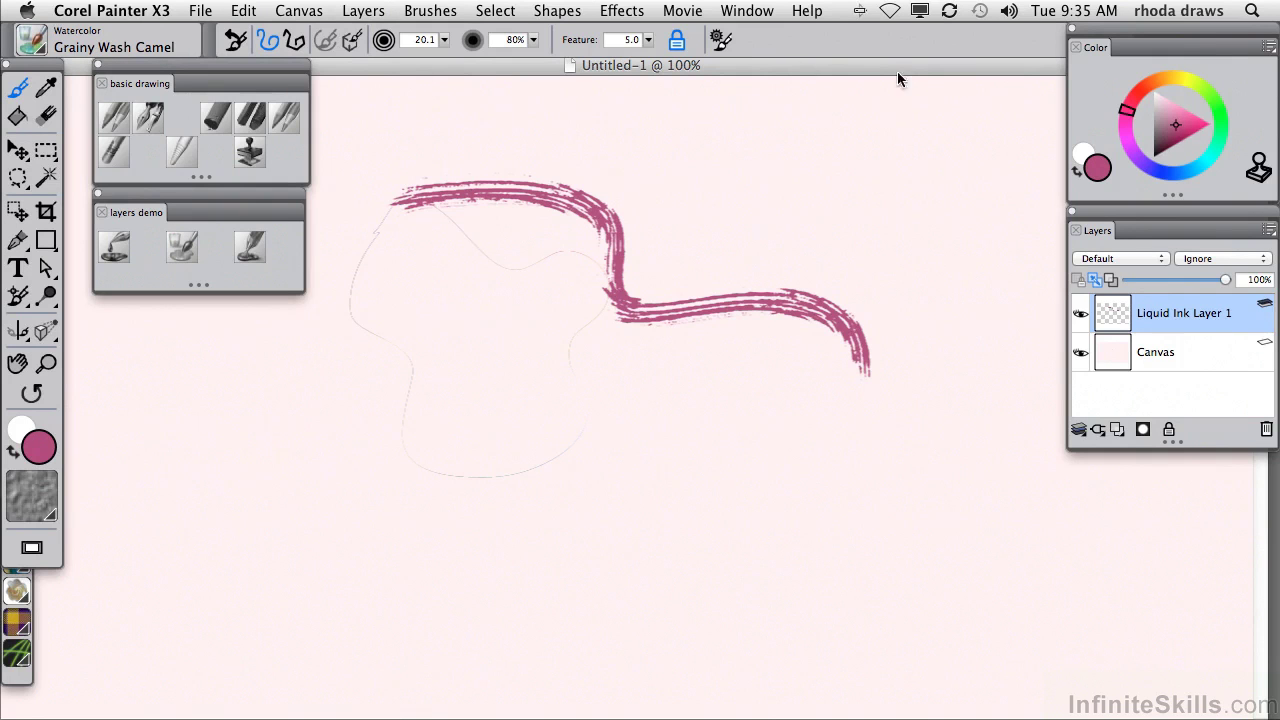
pyautogui.click(1217, 114)
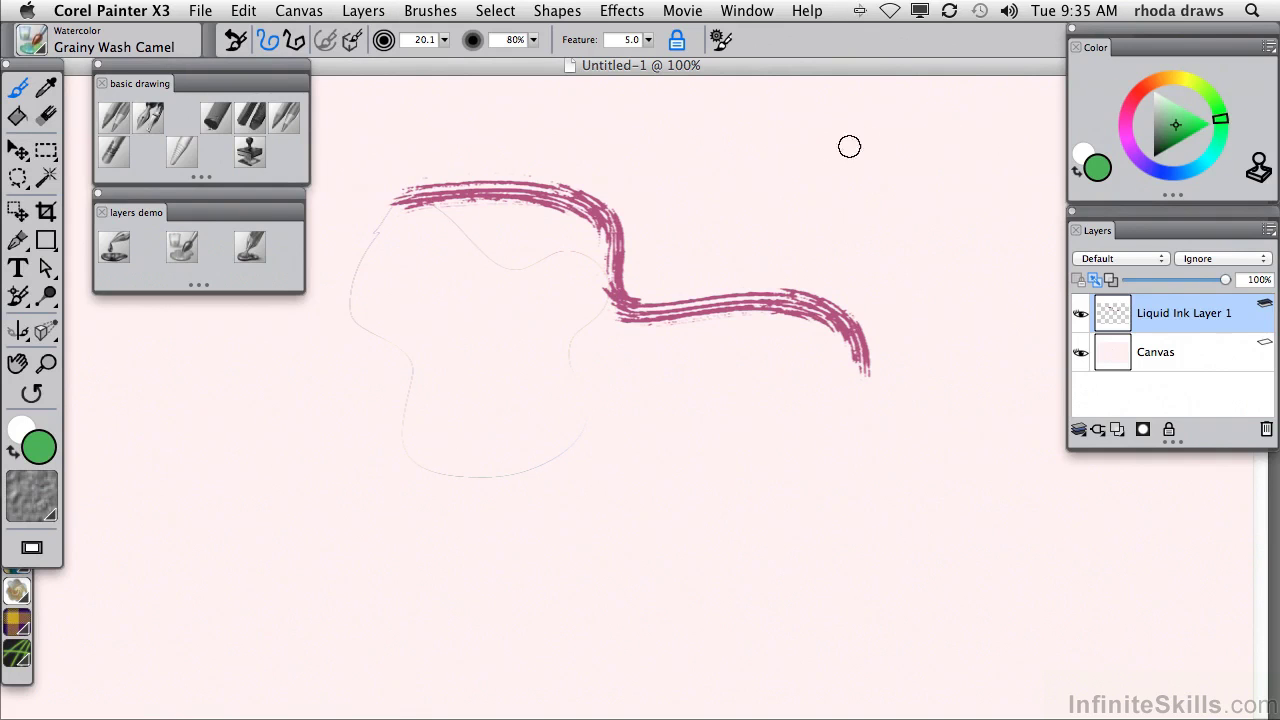
pyautogui.click(903, 152)
pyautogui.moveTo(903, 152)
pyautogui.mouseDown()
pyautogui.moveTo(958, 210)
pyautogui.moveTo(922, 318)
pyautogui.moveTo(985, 398)
pyautogui.moveTo(960, 600)
pyautogui.mouseUp()
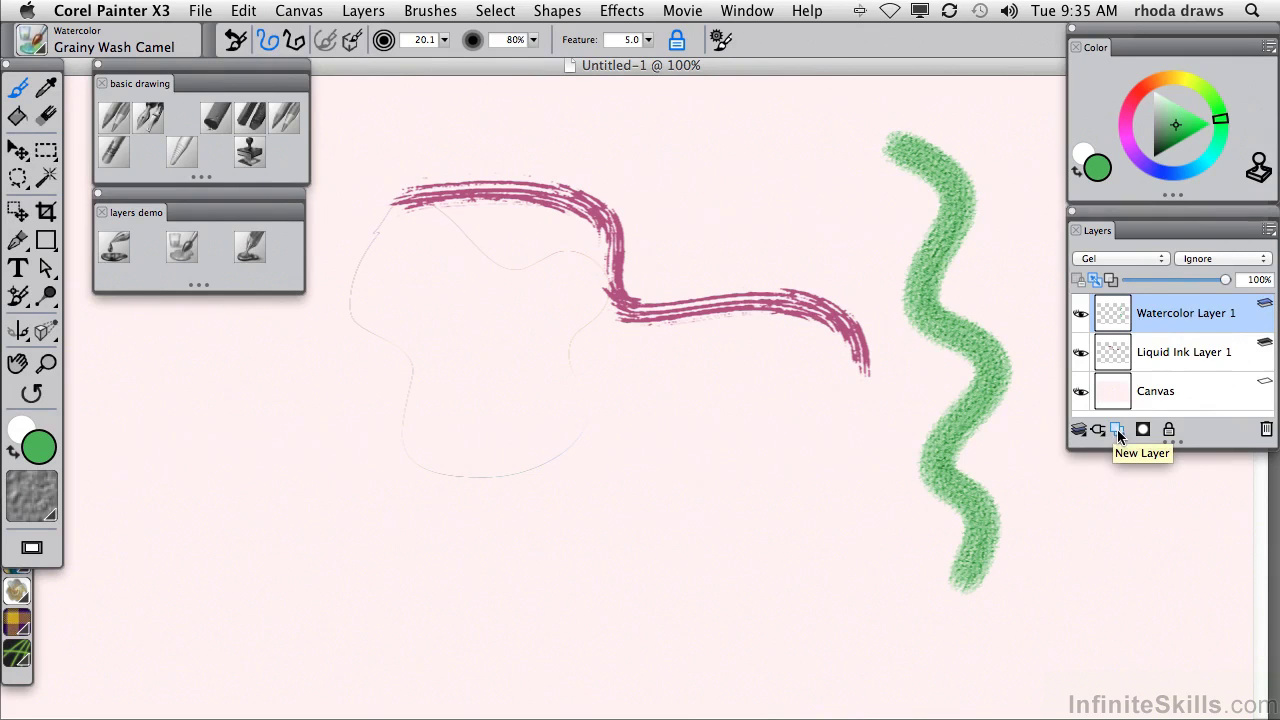
# On a new layer, lasso a blob and fill it with a radial gradient.
pyautogui.click(1117, 429)
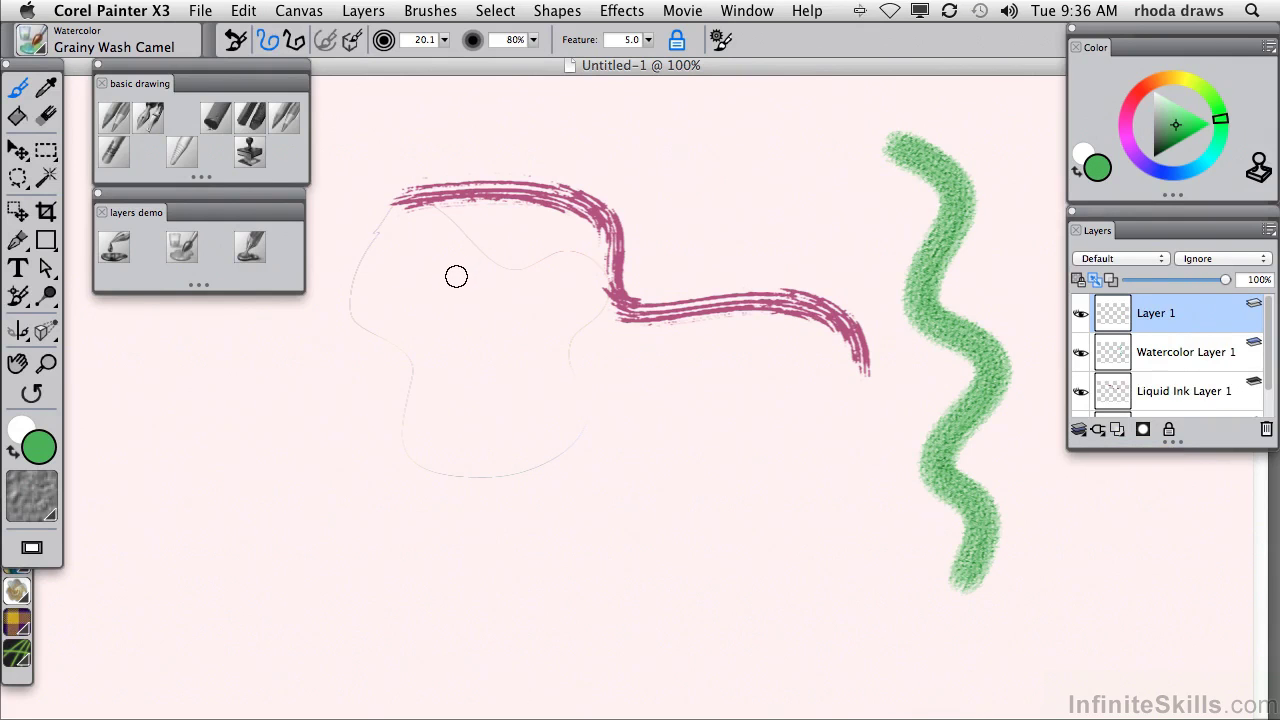
pyautogui.click(17, 177)
pyautogui.moveTo(415, 305); pyautogui.dragTo(387, 435)
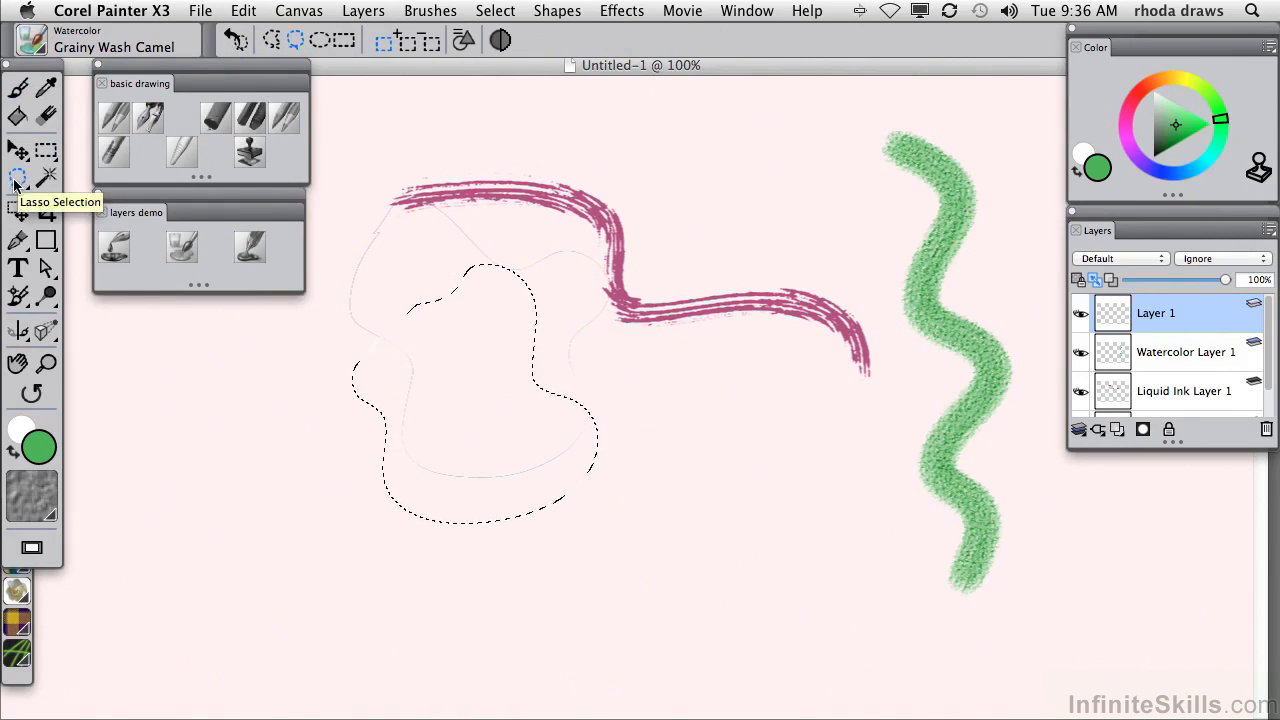
pyautogui.click(16, 591)
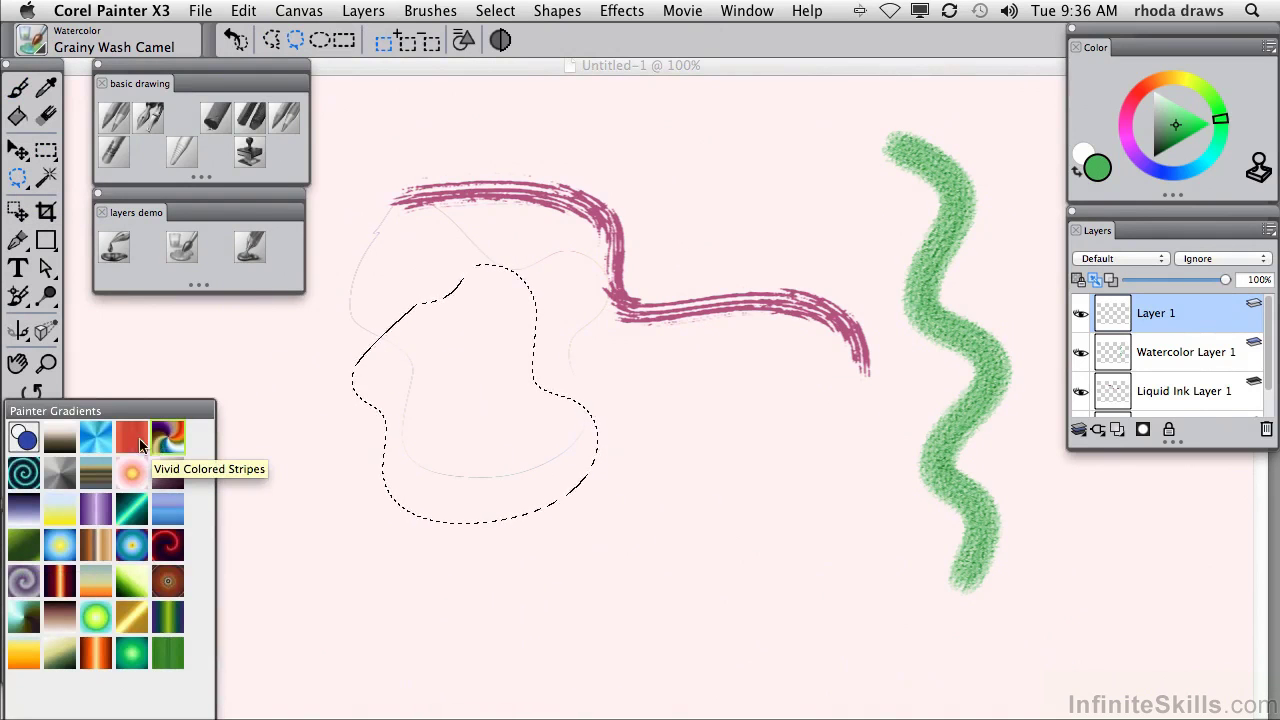
pyautogui.click(100, 548)
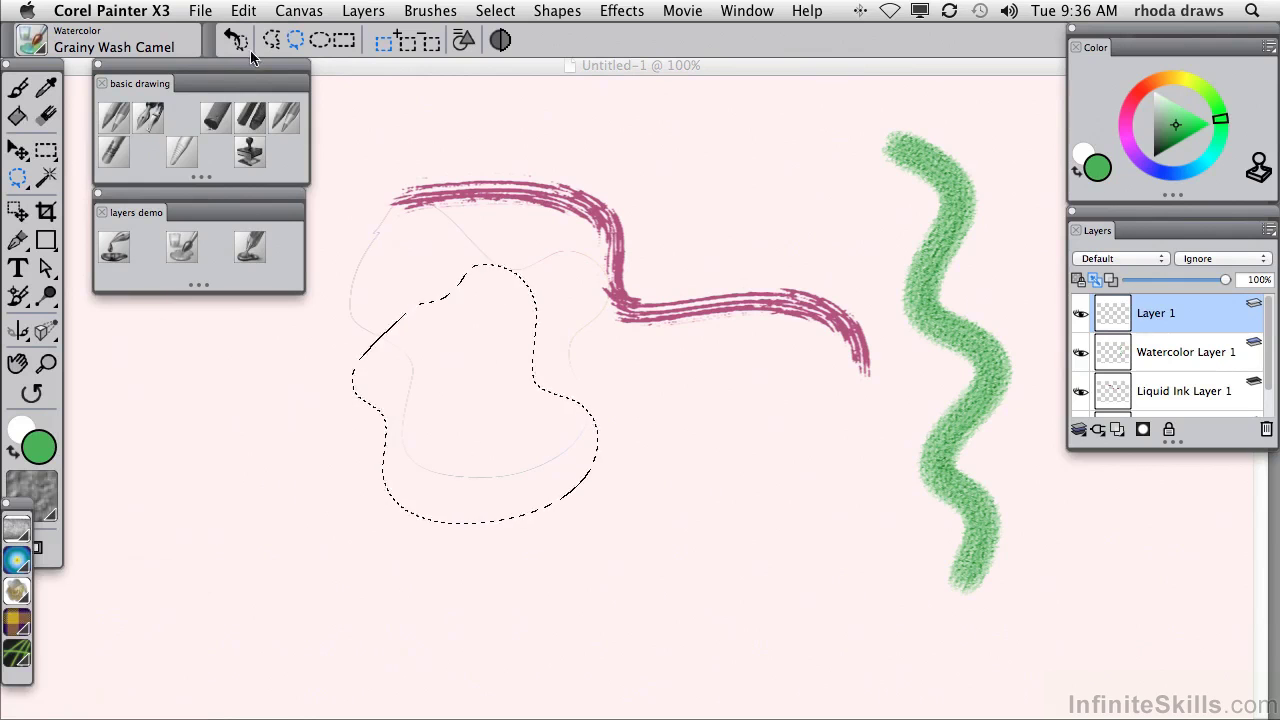
pyautogui.click(17, 116)
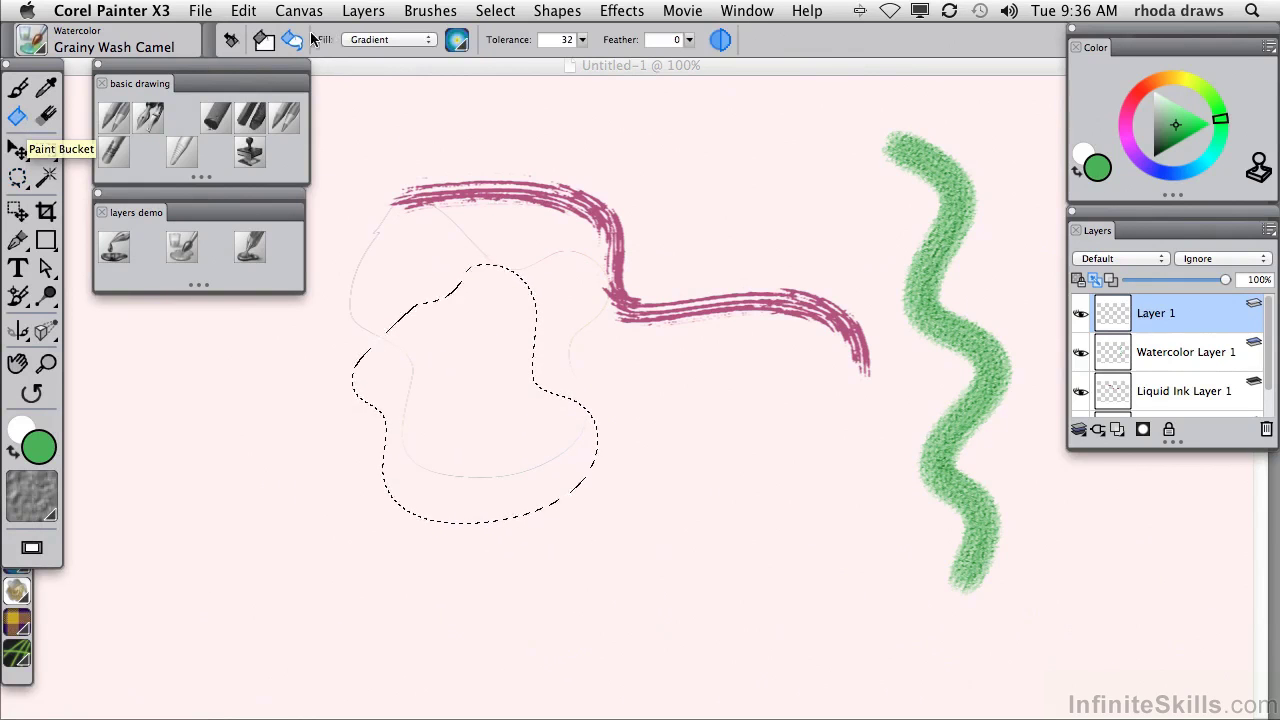
pyautogui.click(455, 345)
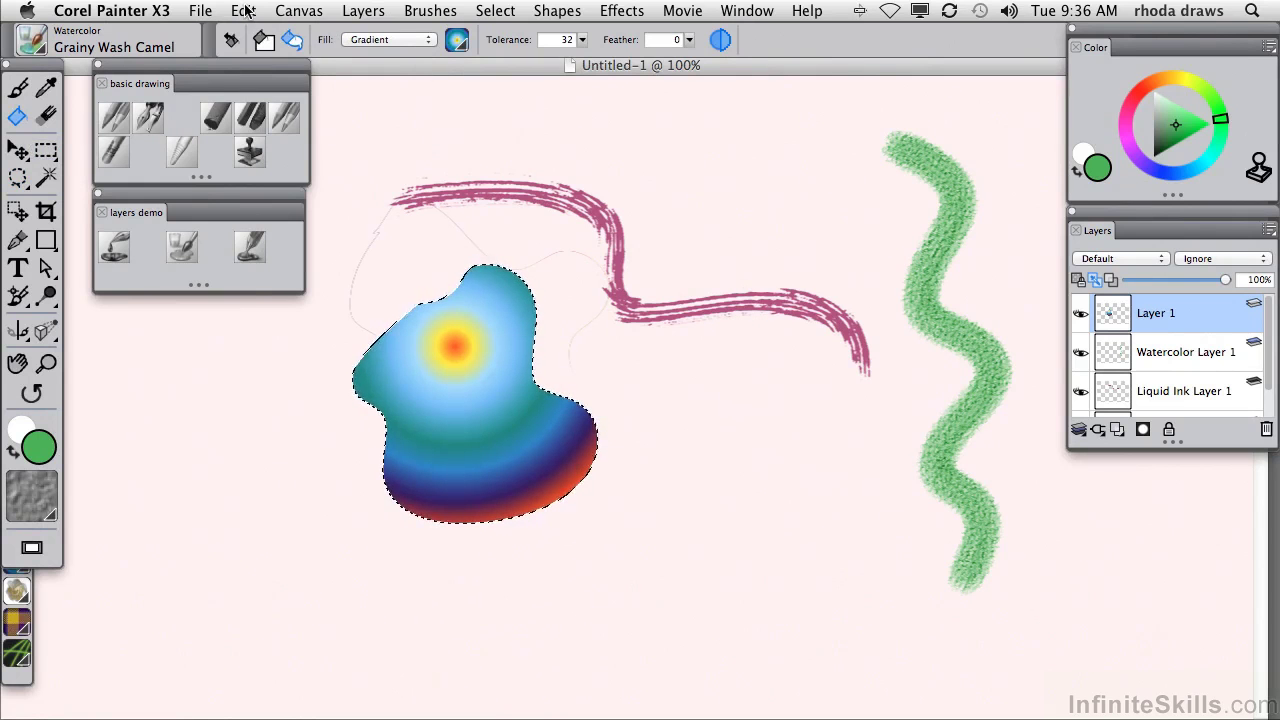
# Cut the gradient blob and paste it back as its own Layer 2.
pyautogui.click(244, 10)
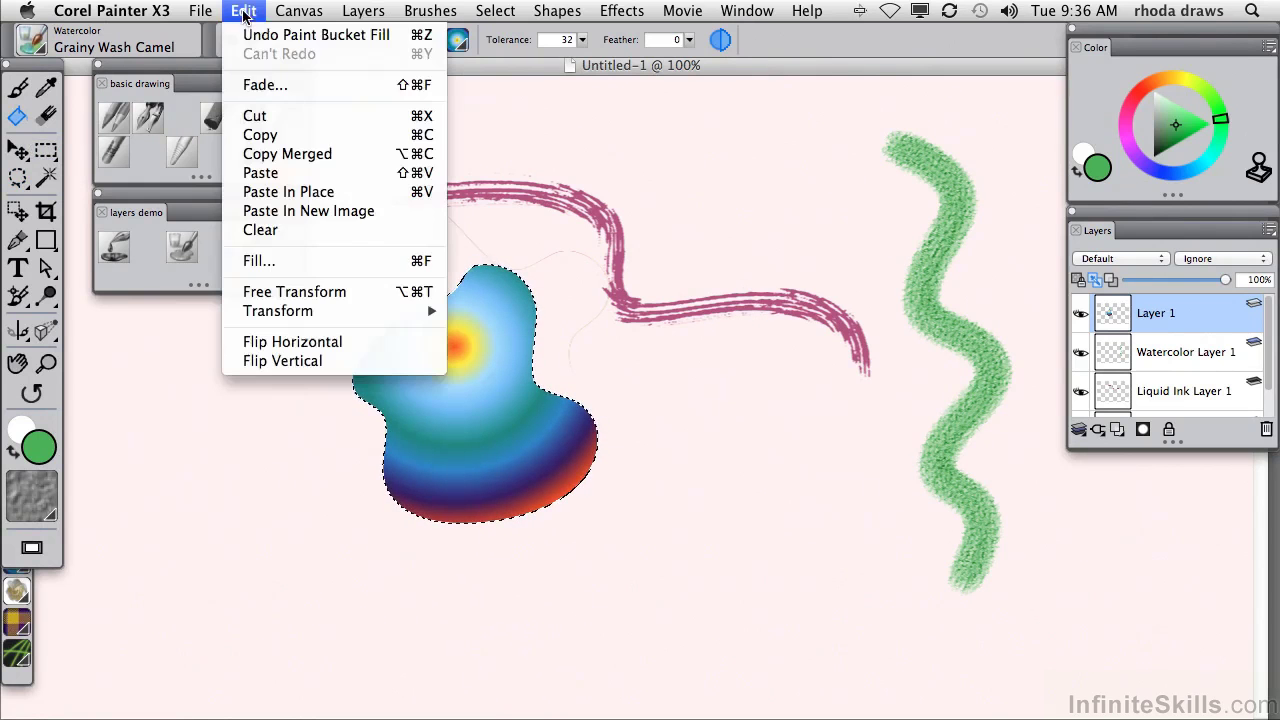
pyautogui.click(277, 118)
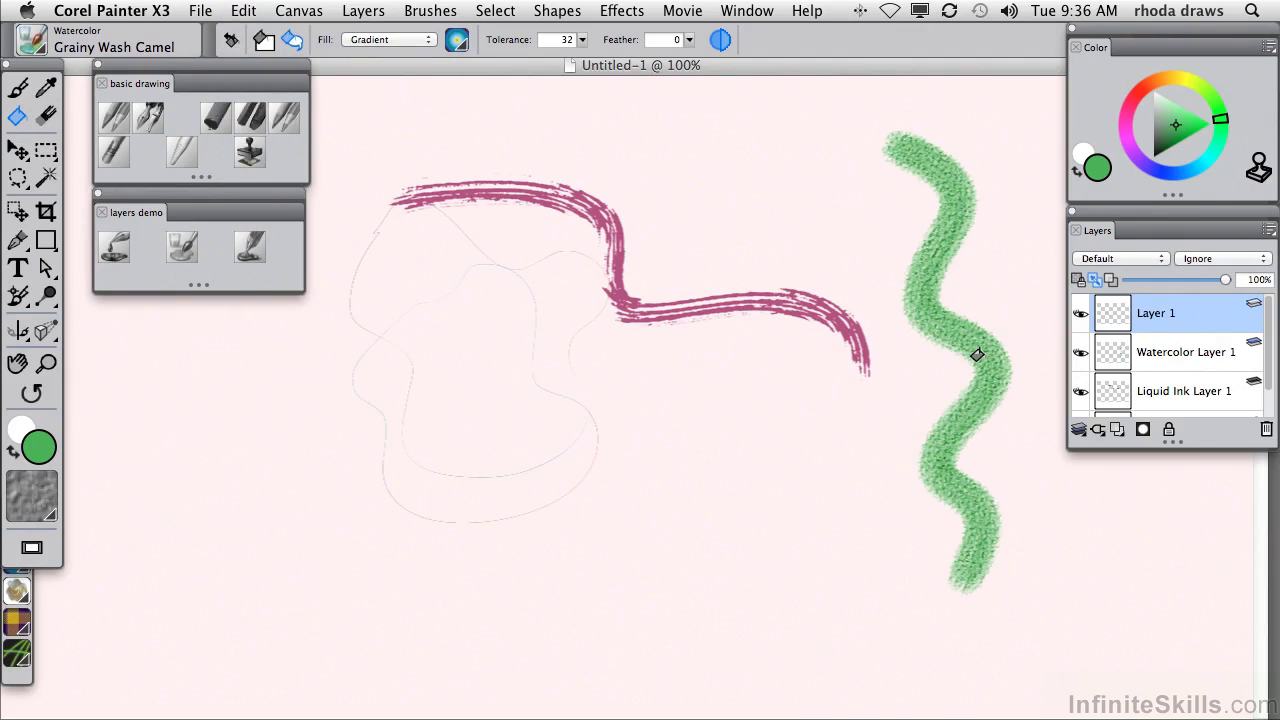
pyautogui.press('super+v')
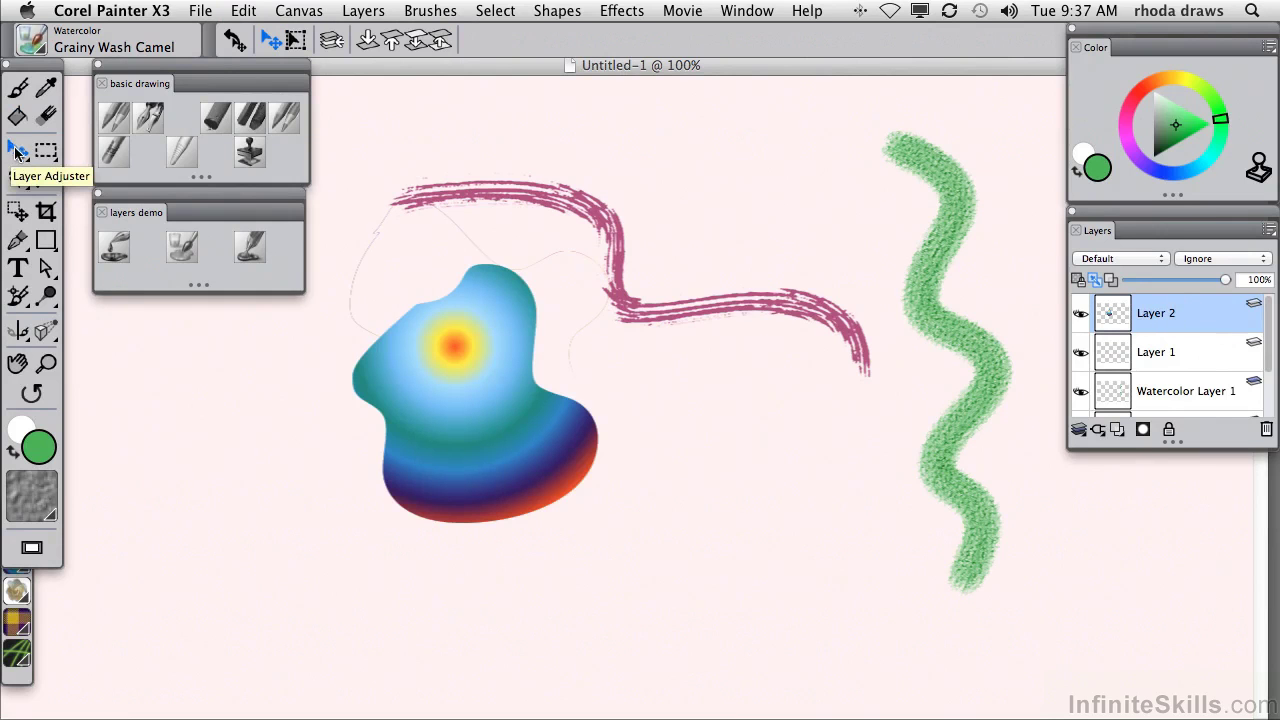
# Move the gradient blob up-right over the pink stroke, discarding a trial squeeze and rotation.
pyautogui.moveTo(467, 372); pyautogui.dragTo(625, 280)
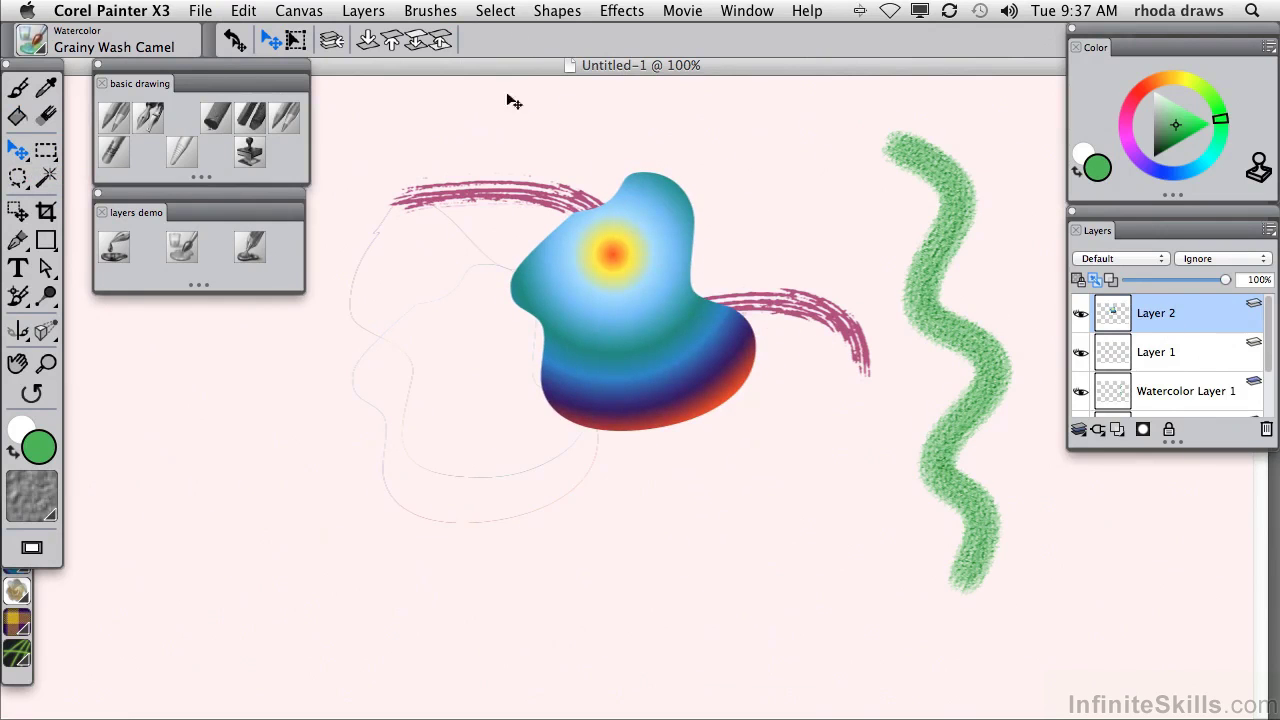
pyautogui.click(297, 40)
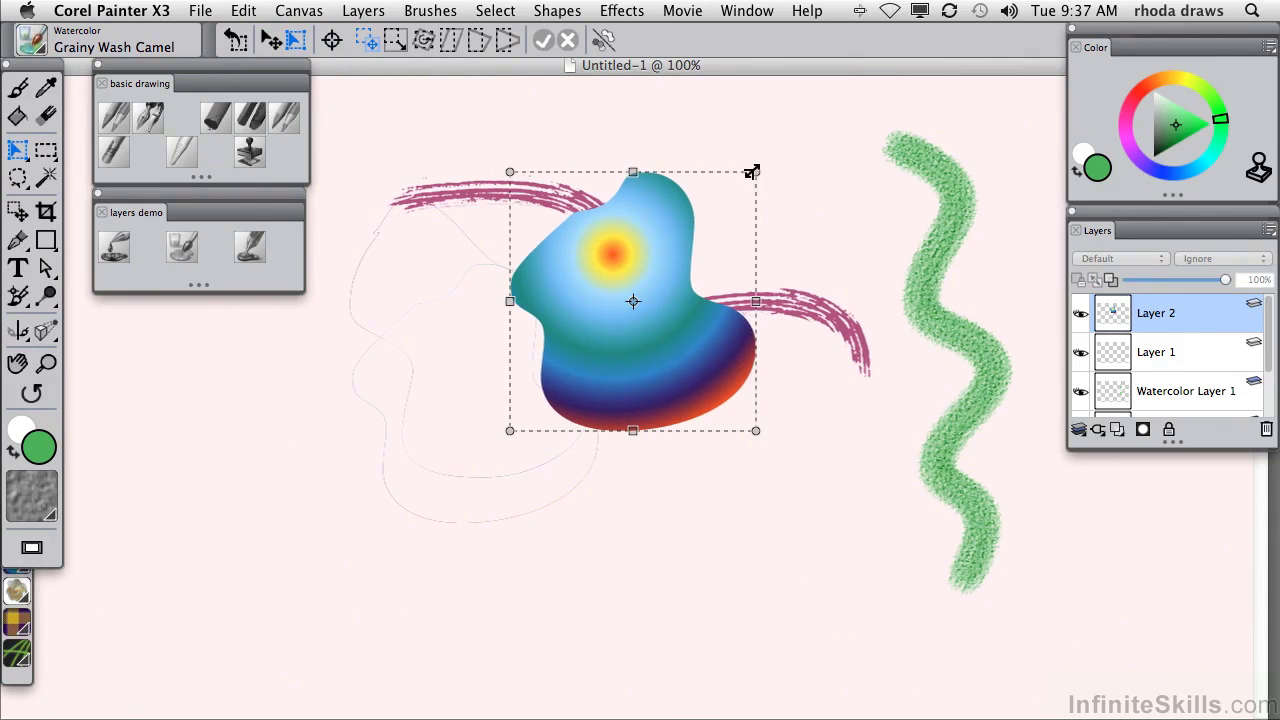
pyautogui.moveTo(752, 172); pyautogui.dragTo(821, 140)
pyautogui.click(424, 40)
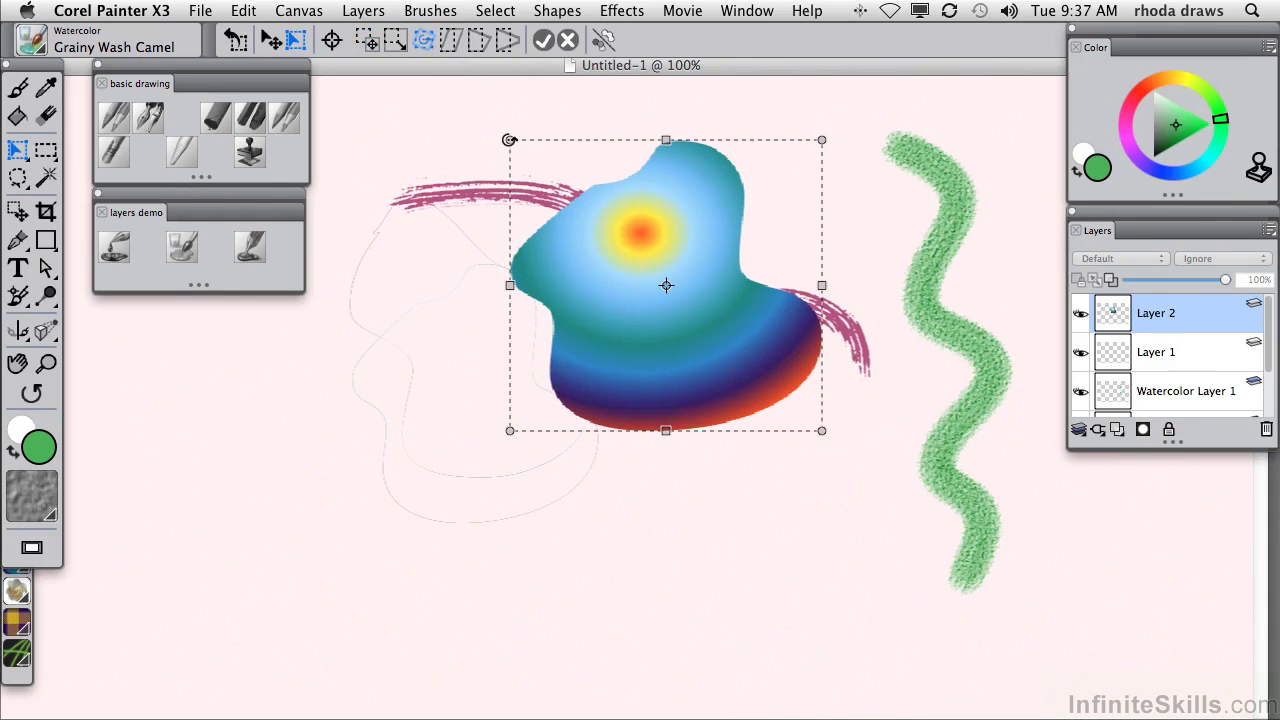
pyautogui.moveTo(509, 140); pyautogui.dragTo(465, 215)
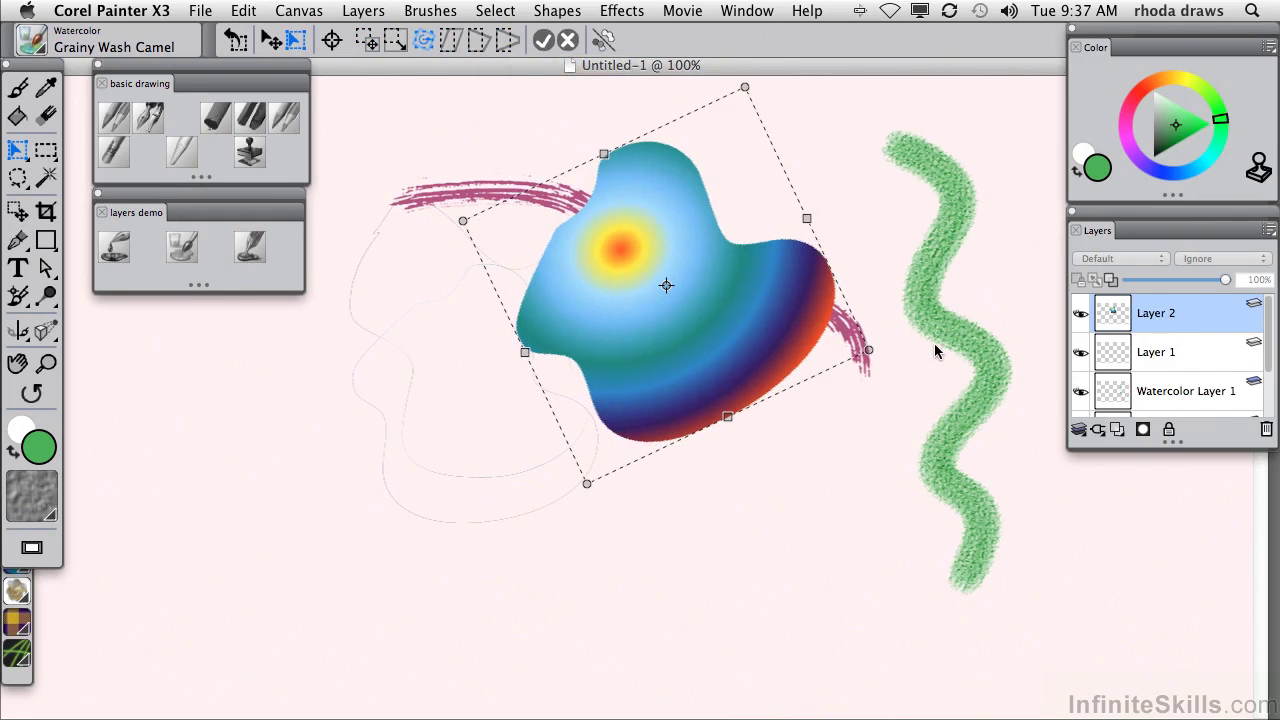
pyautogui.click(568, 41)
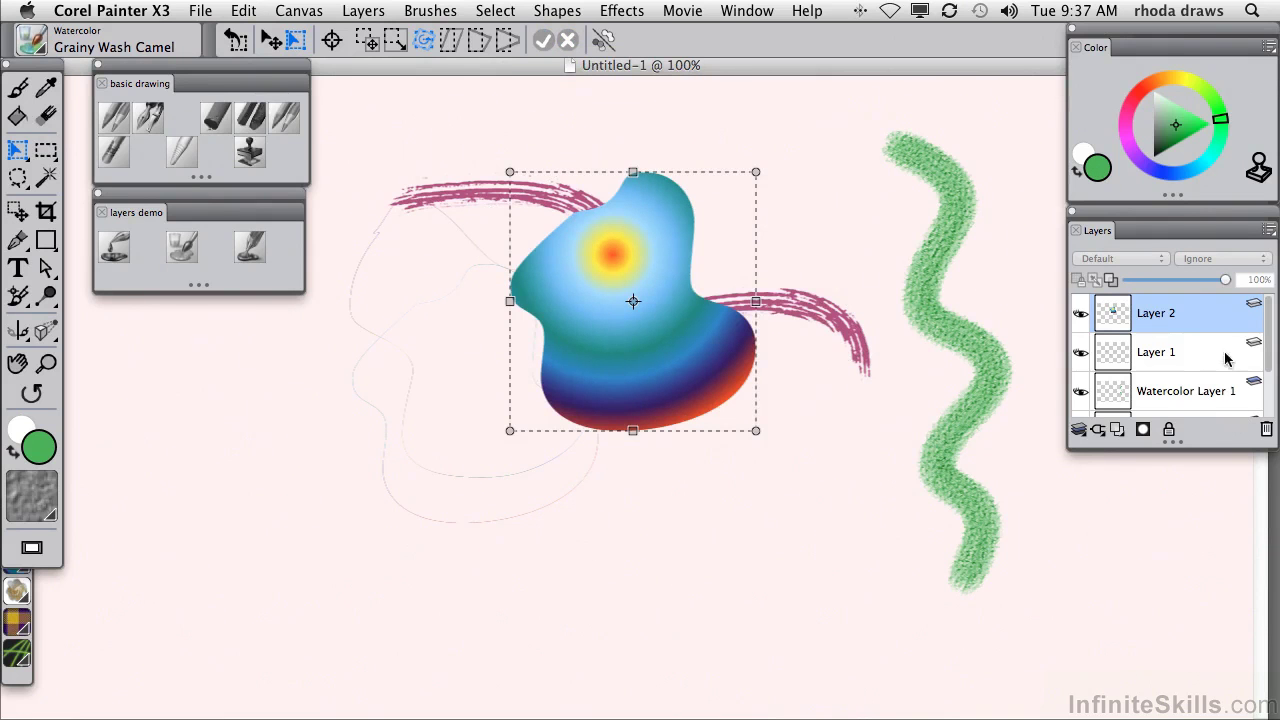
# Delete Watercolor Layer 1, Layer 1, Layer 2 and Liquid Ink Layer 1, then close the layers demo palette.
pyautogui.click(1212, 393)
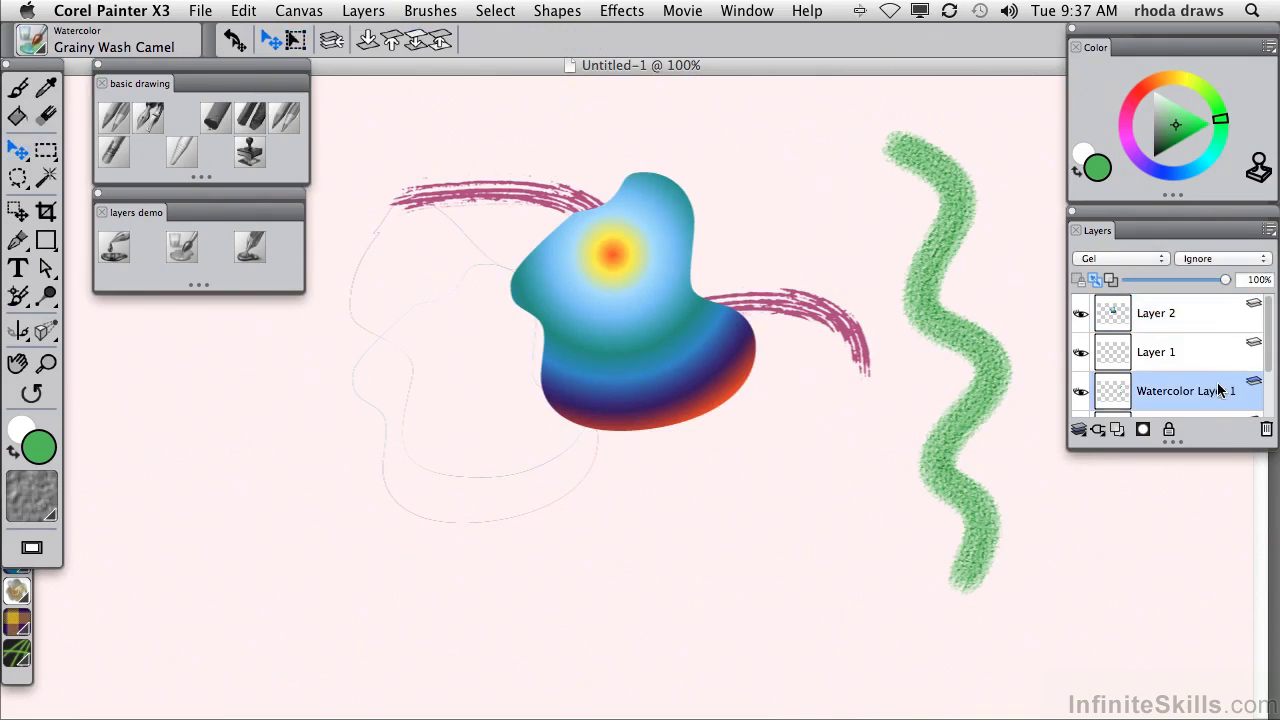
pyautogui.click(1265, 427)
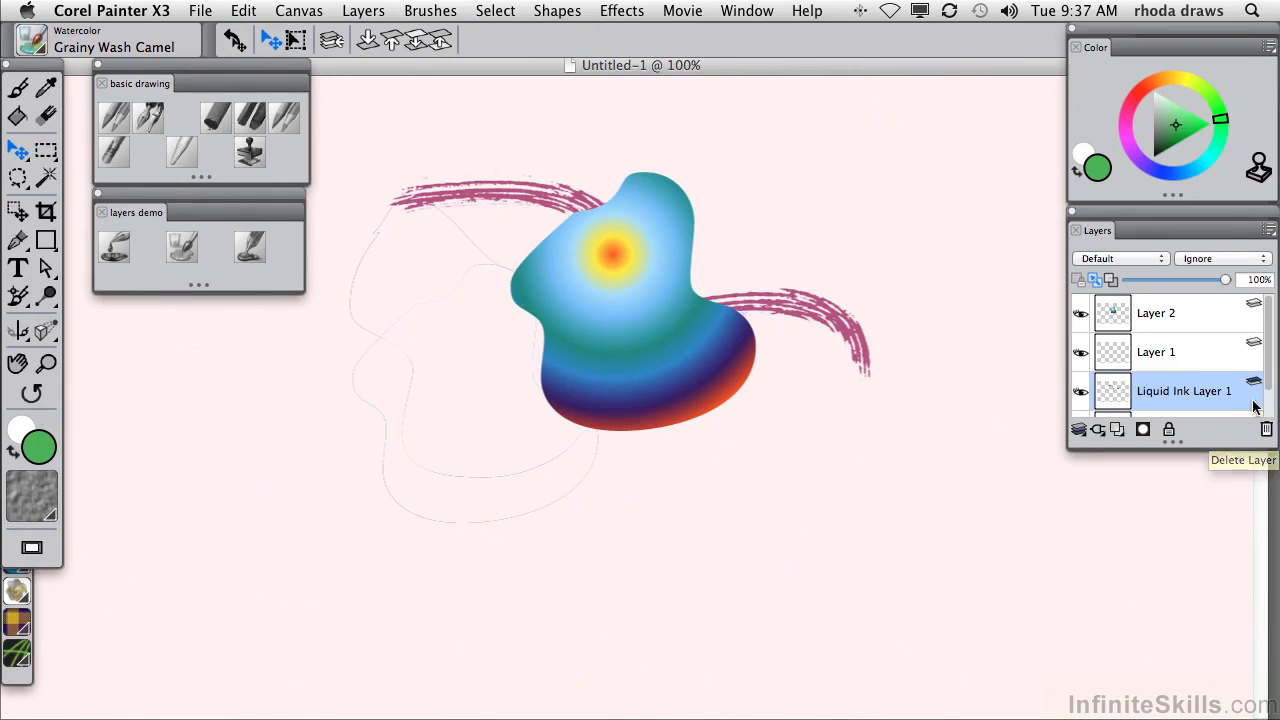
pyautogui.click(1179, 351)
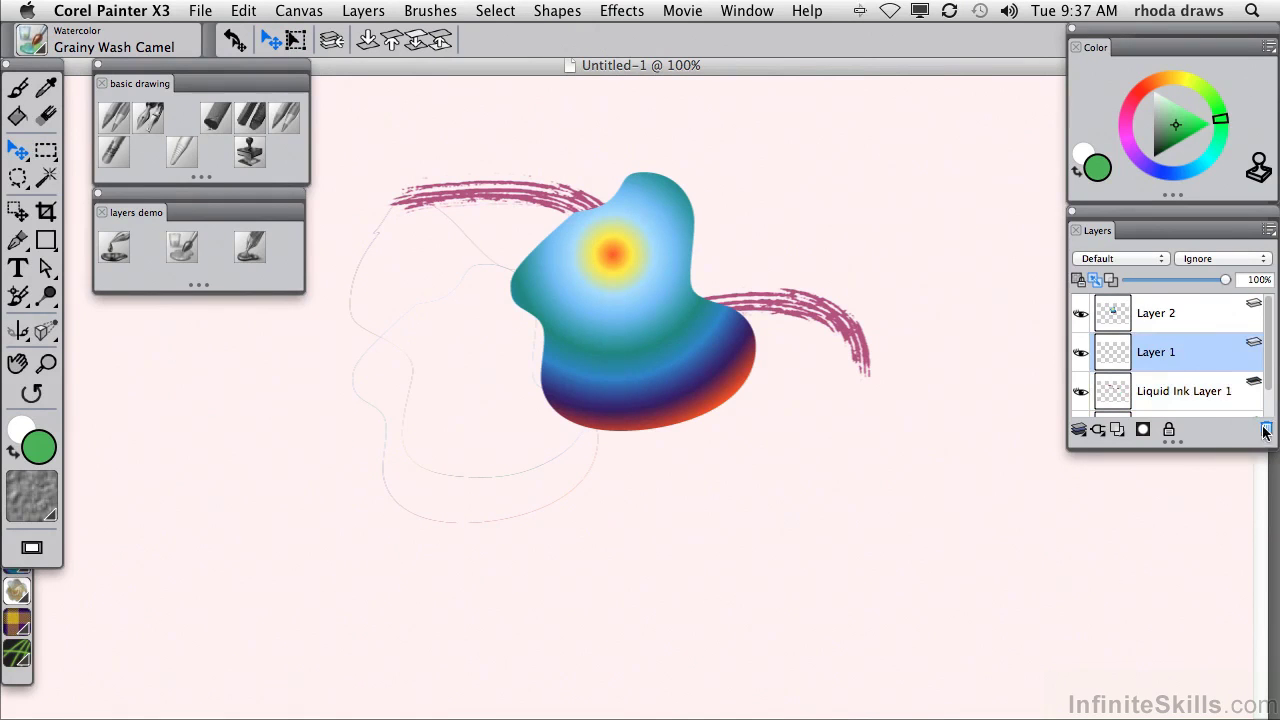
pyautogui.click(1265, 428)
pyautogui.click(1214, 322)
pyautogui.click(1265, 430)
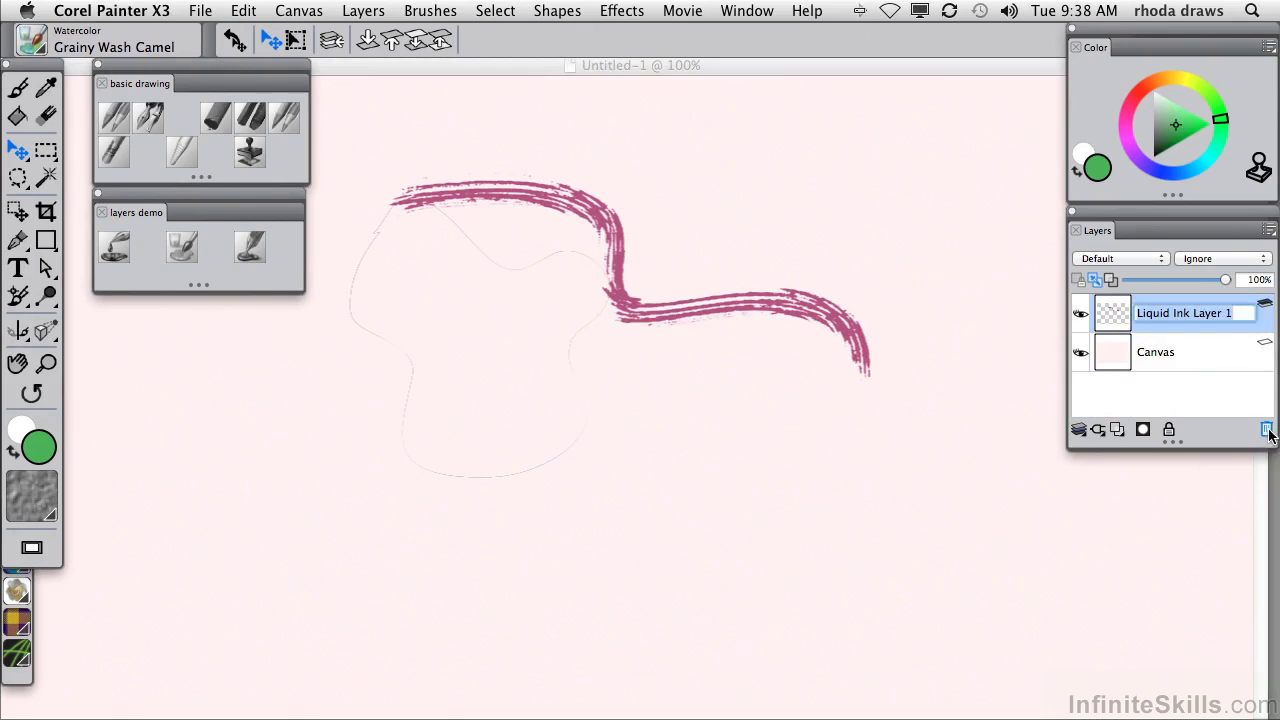
pyautogui.click(1265, 429)
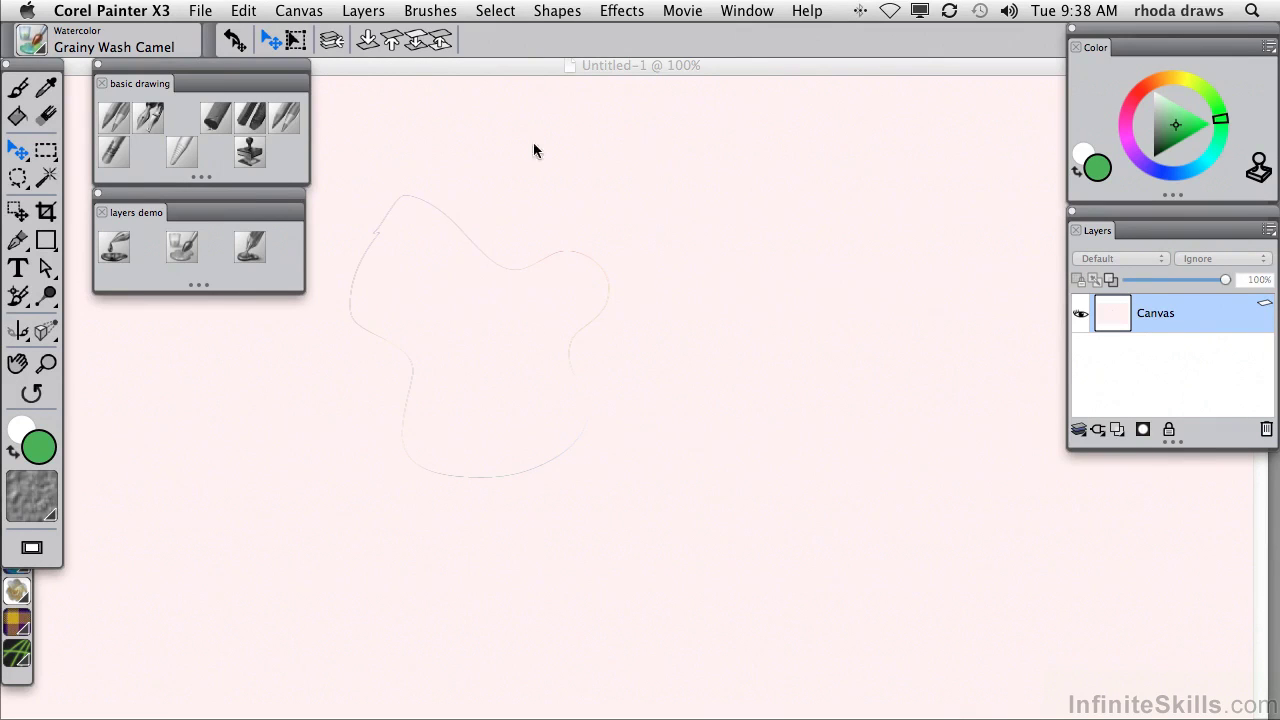
pyautogui.click(101, 211)
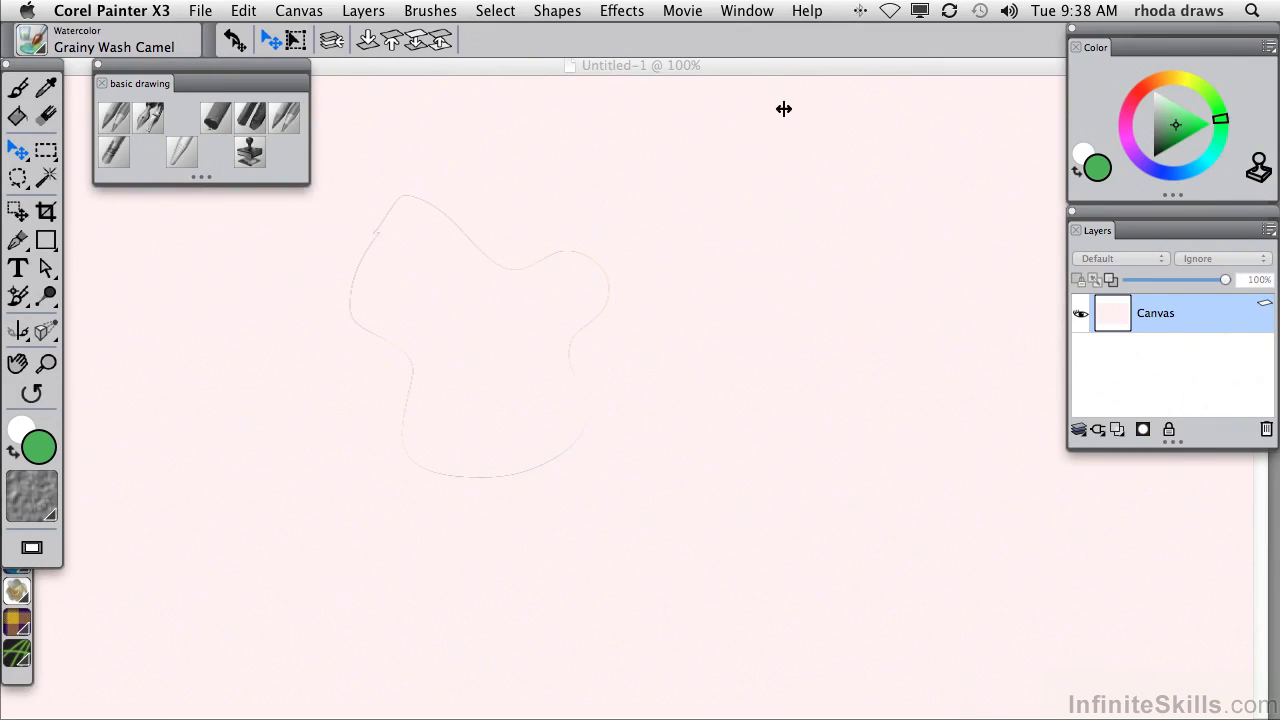
# Show the Images portfolio panel and dock it with the other panels.
pyautogui.click(748, 11)
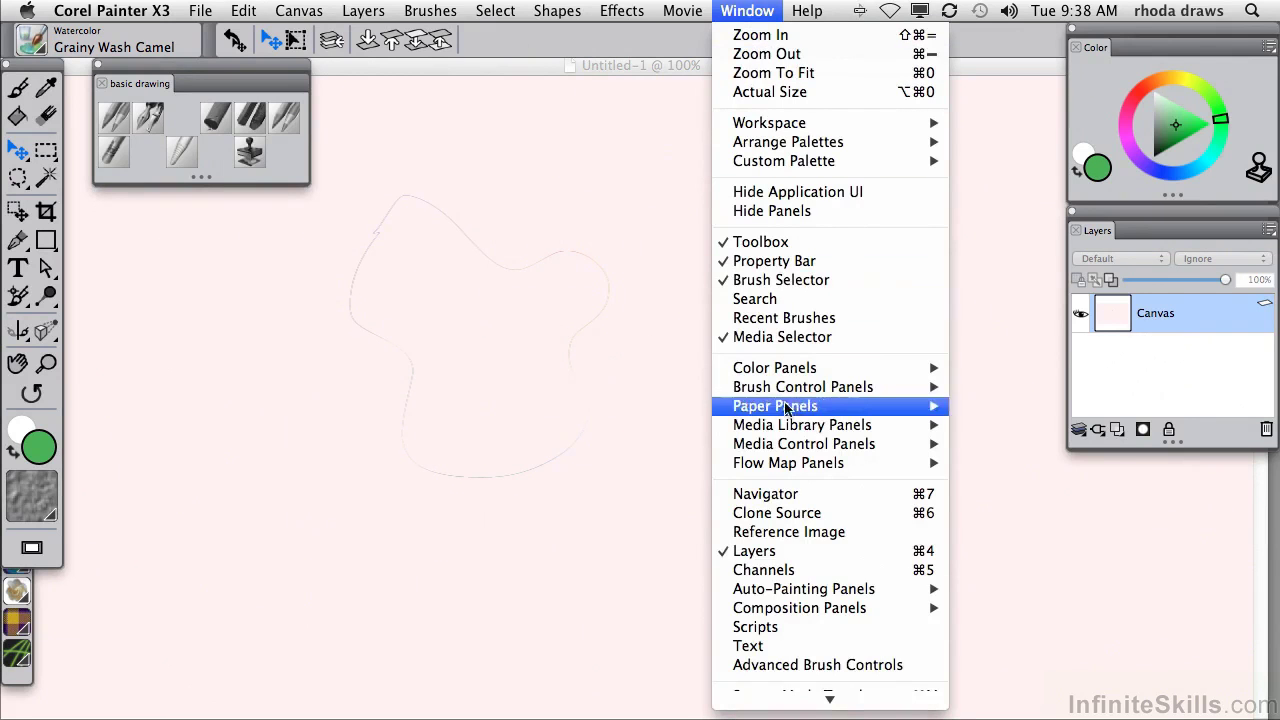
pyautogui.moveTo(790, 435)
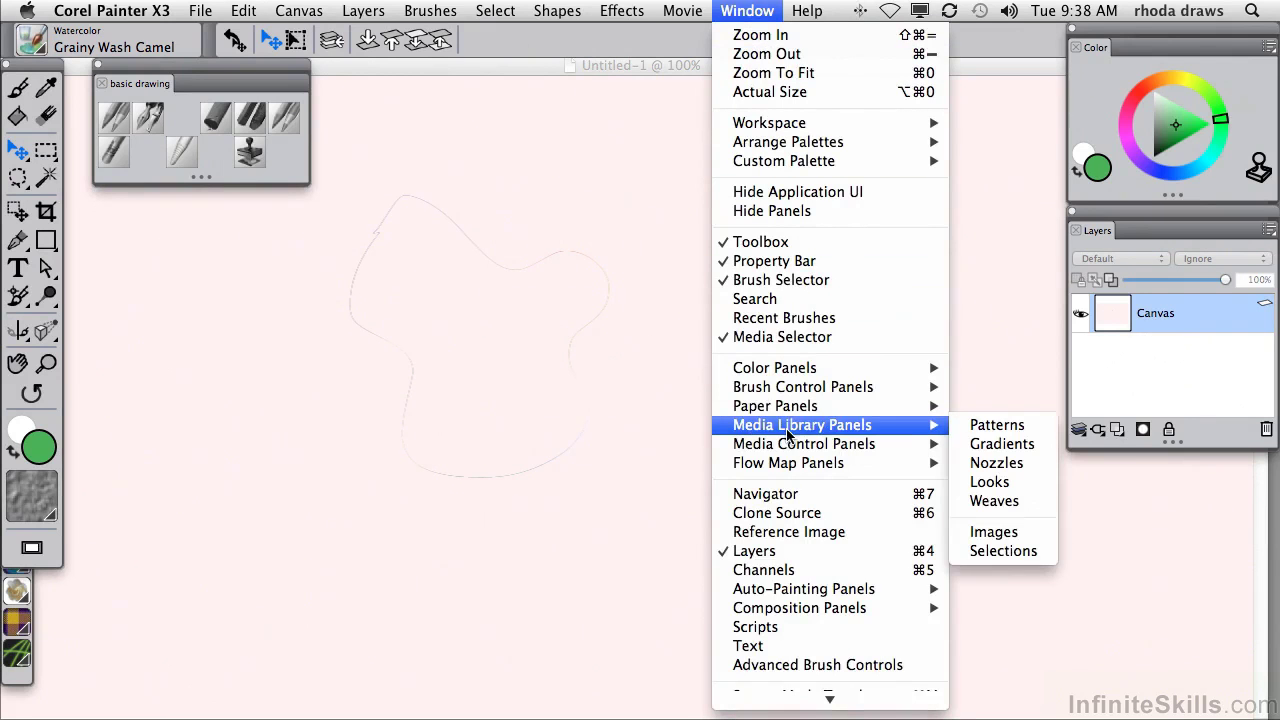
pyautogui.click(1000, 539)
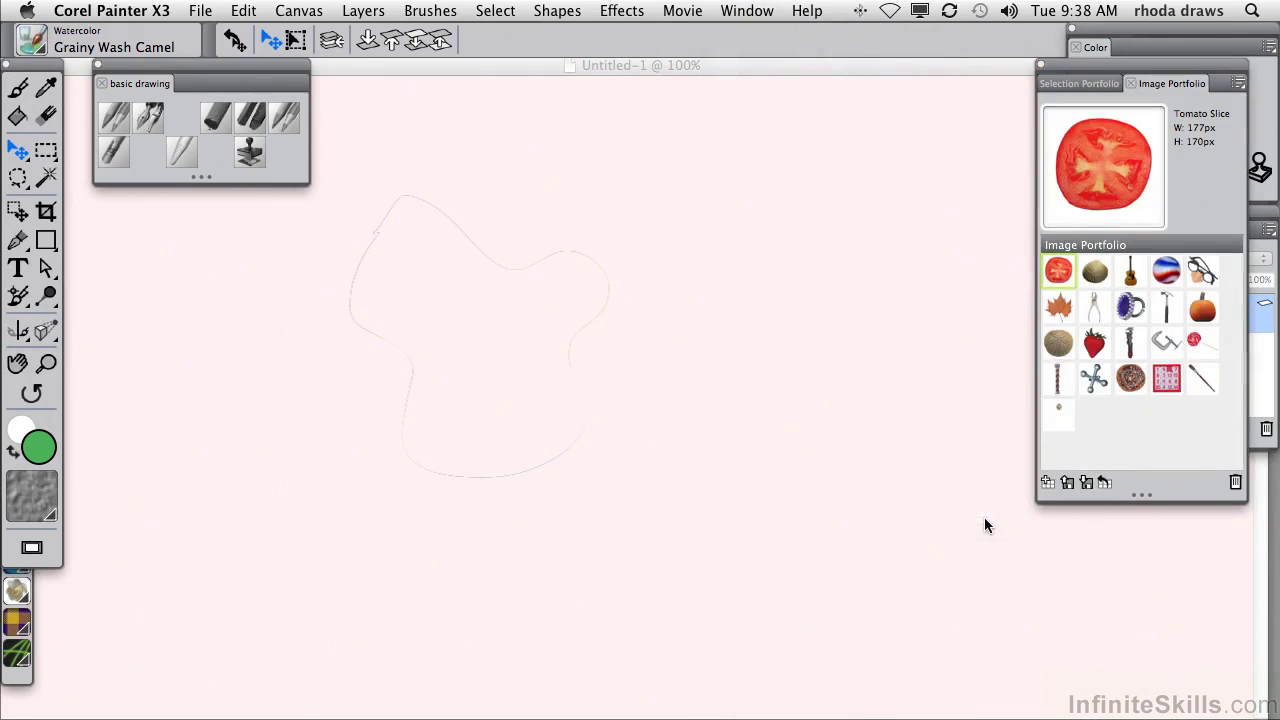
pyautogui.moveTo(1128, 85); pyautogui.dragTo(1158, 317)
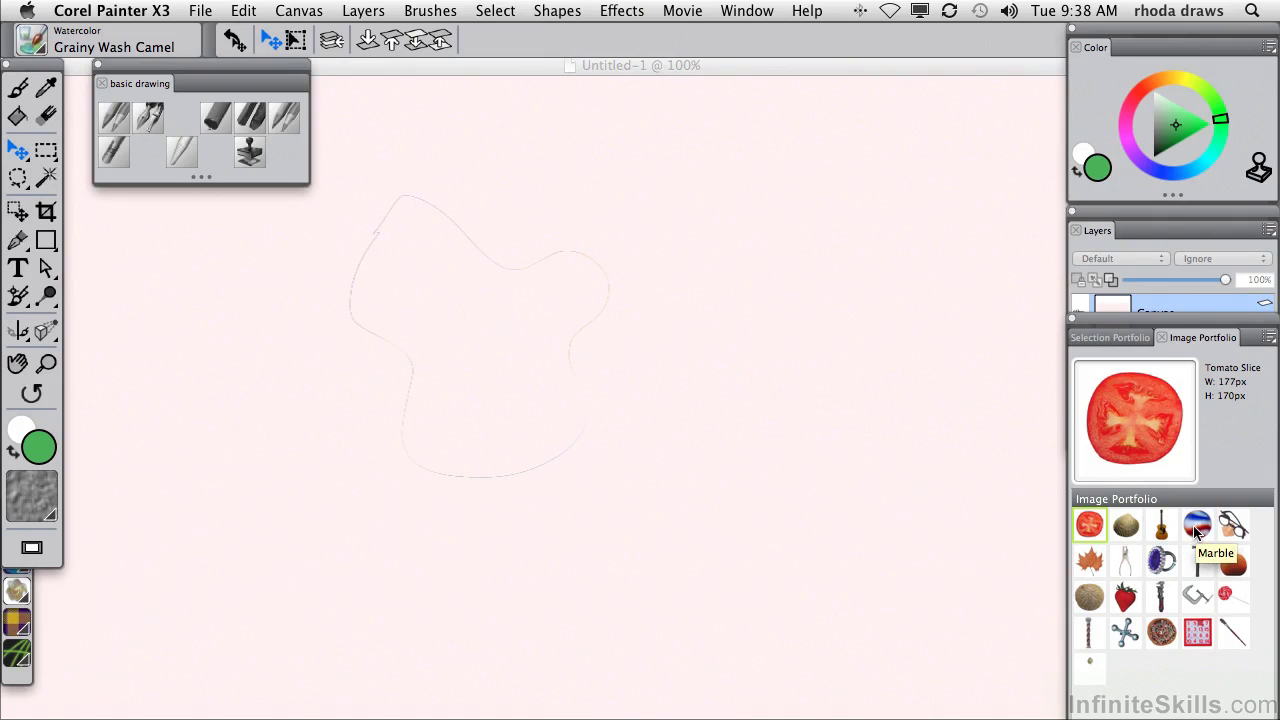
# Place the Marble and Leaf images centred on the canvas, with Marble stacked above Leaf.
pyautogui.doubleClick(1199, 530)
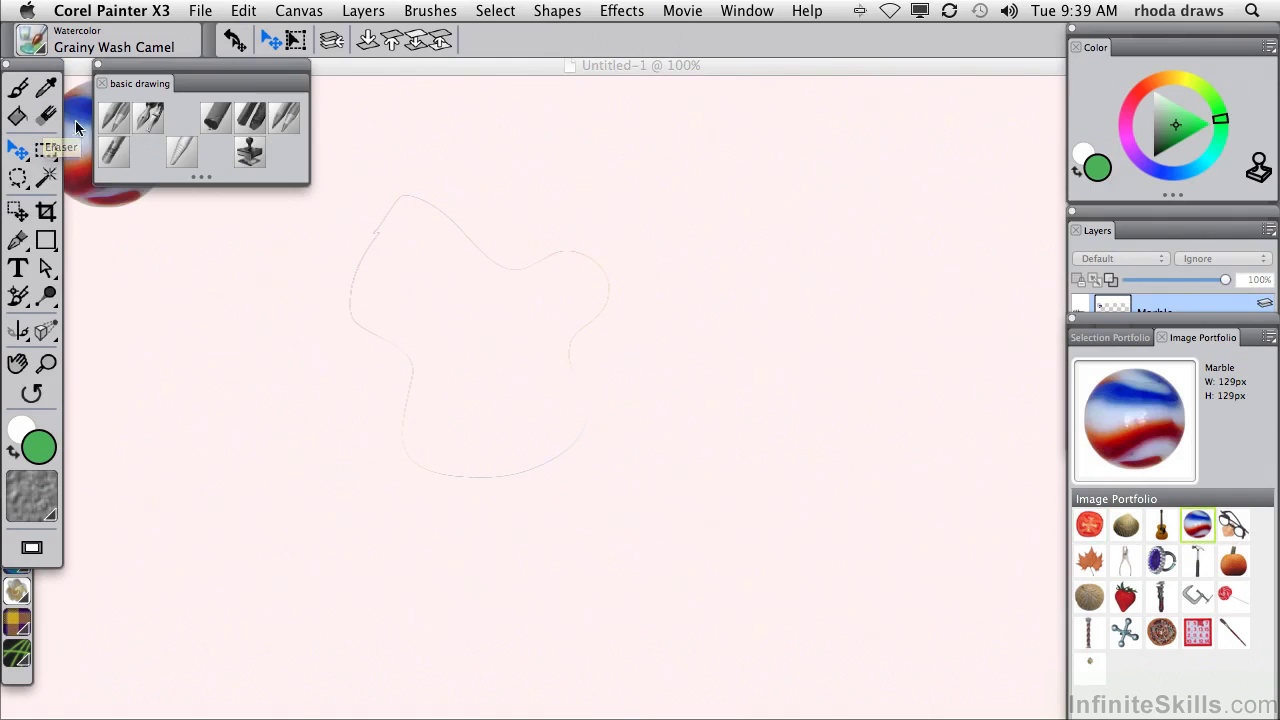
pyautogui.moveTo(78, 130); pyautogui.dragTo(458, 240)
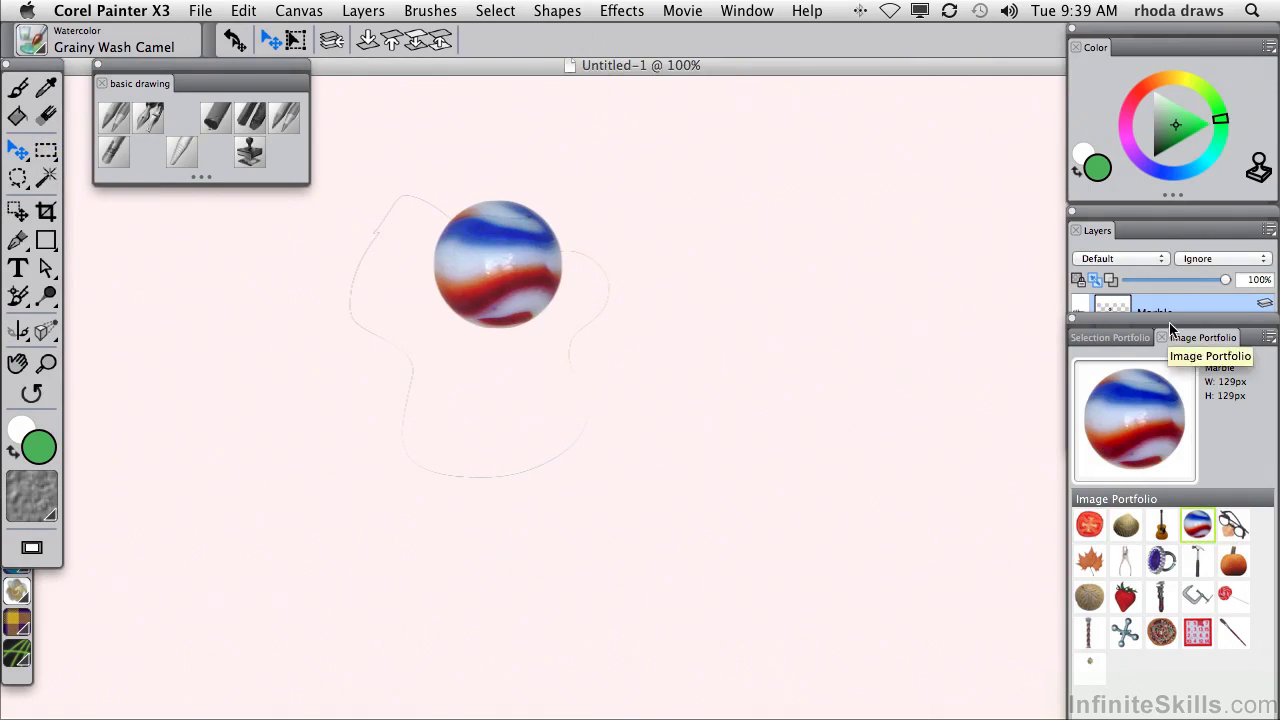
pyautogui.moveTo(1169, 320); pyautogui.dragTo(1160, 462)
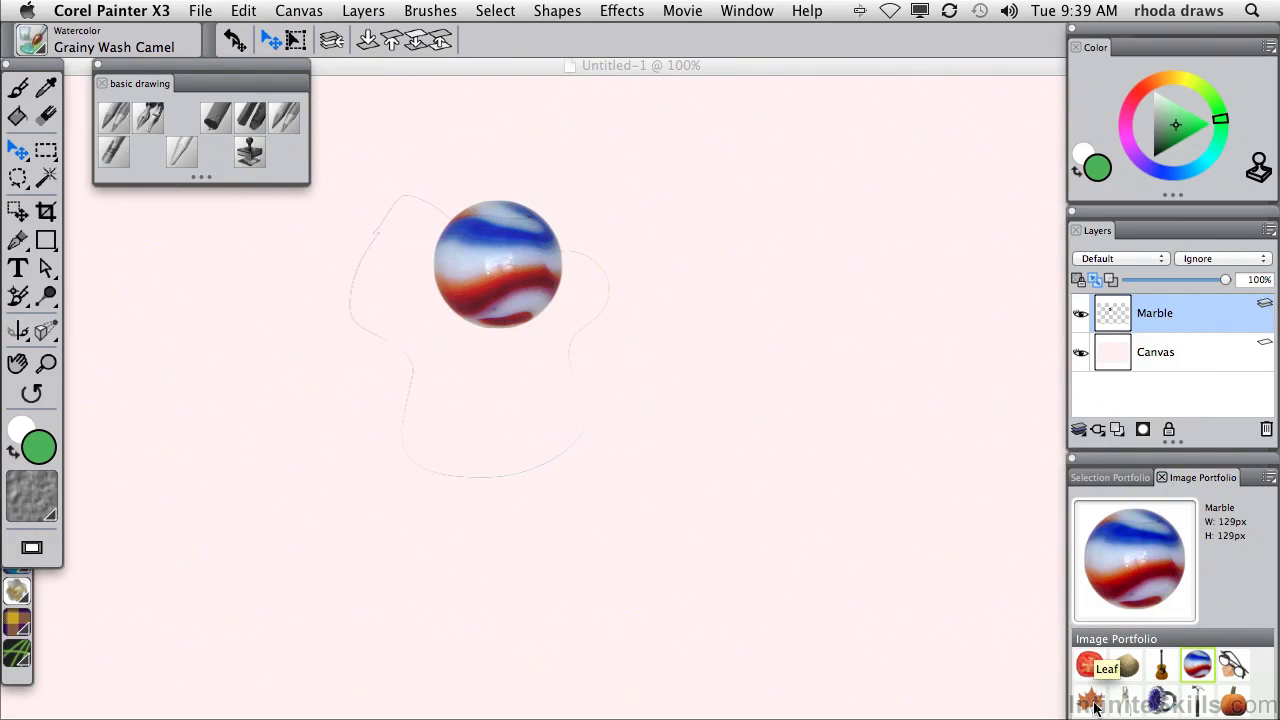
pyautogui.moveTo(1093, 706); pyautogui.dragTo(165, 210)
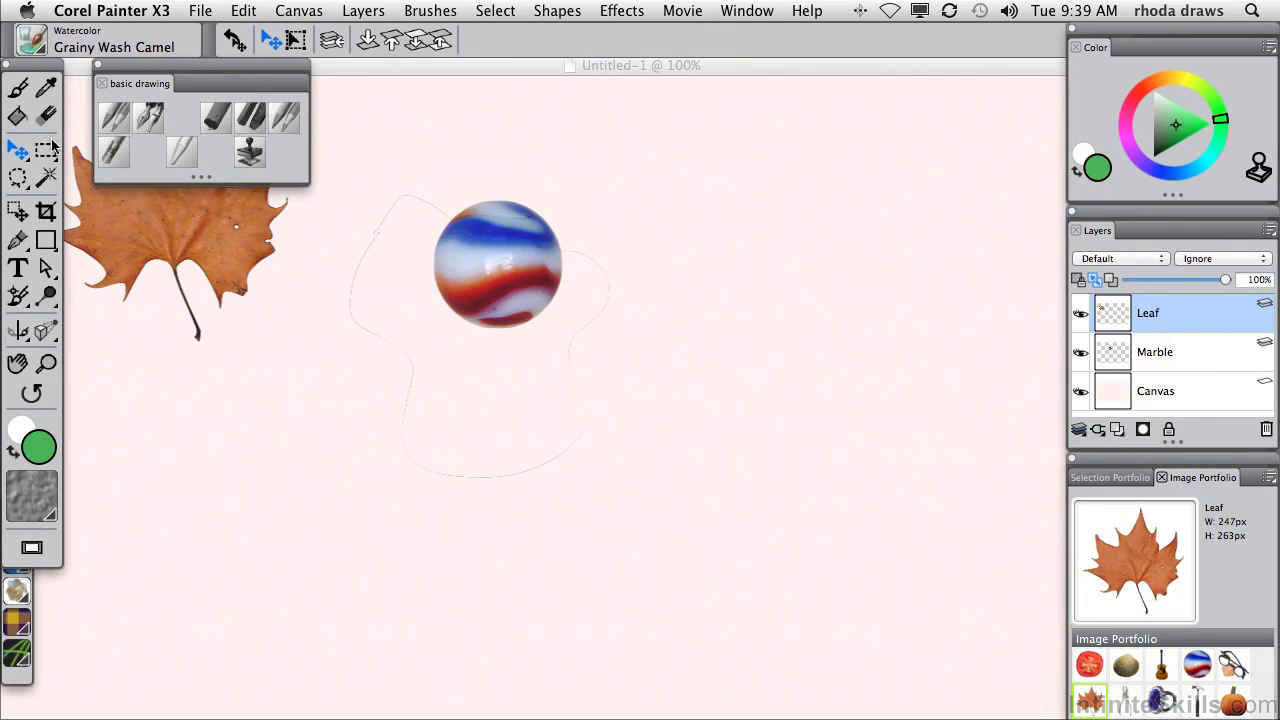
pyautogui.moveTo(168, 220); pyautogui.dragTo(506, 284)
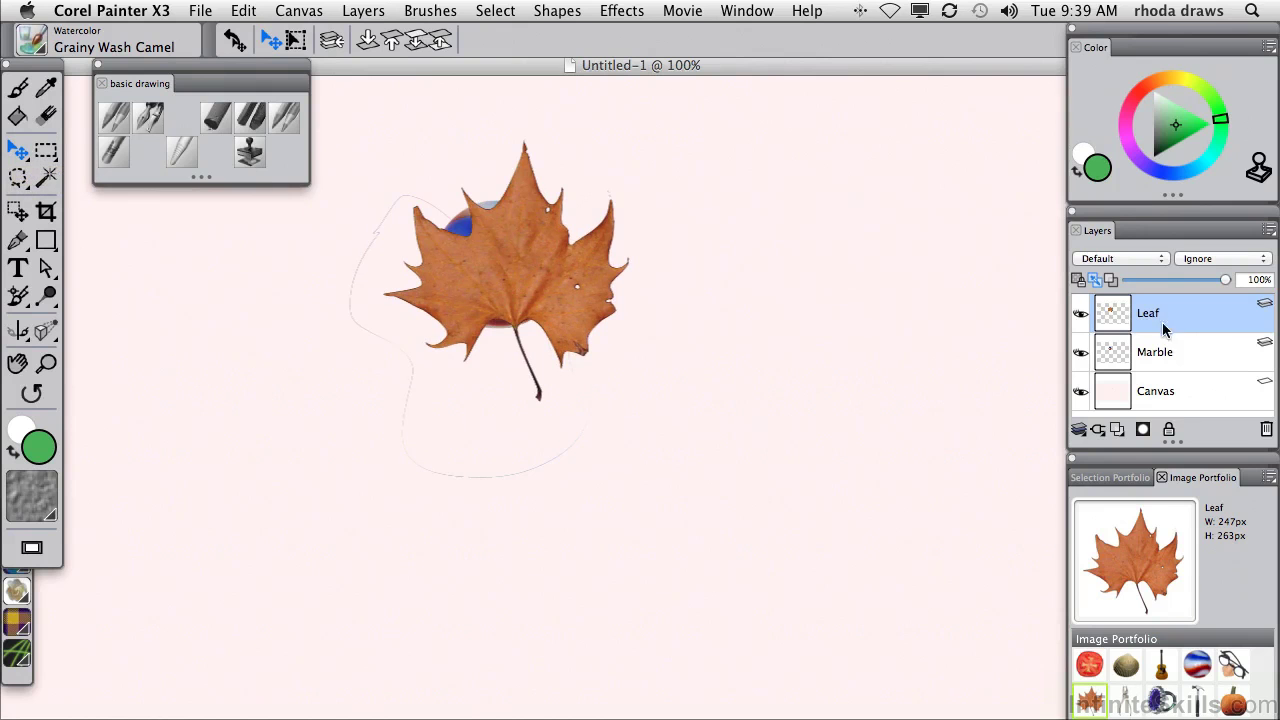
pyautogui.moveTo(1185, 358); pyautogui.dragTo(1185, 311)
# Try Gel and Hard Light on the Marble layer, settling on Difference, and nudge it over the leaf.
pyautogui.click(1159, 256)
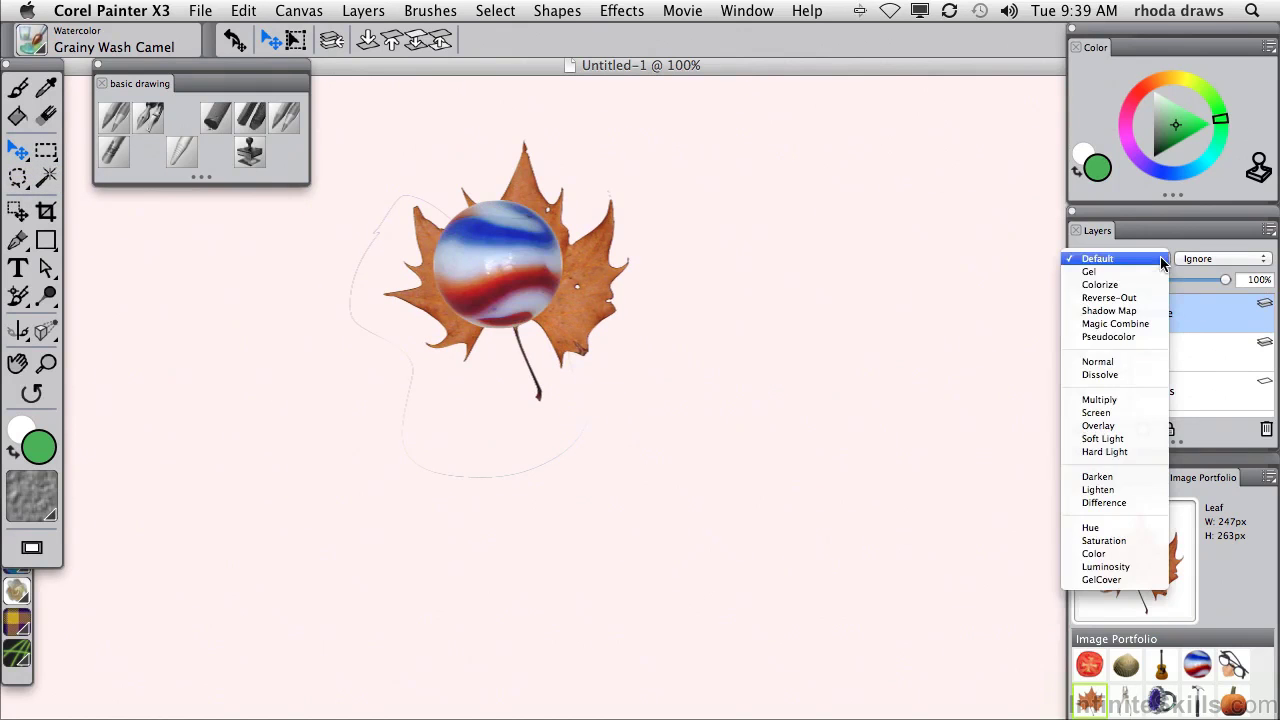
pyautogui.click(1133, 272)
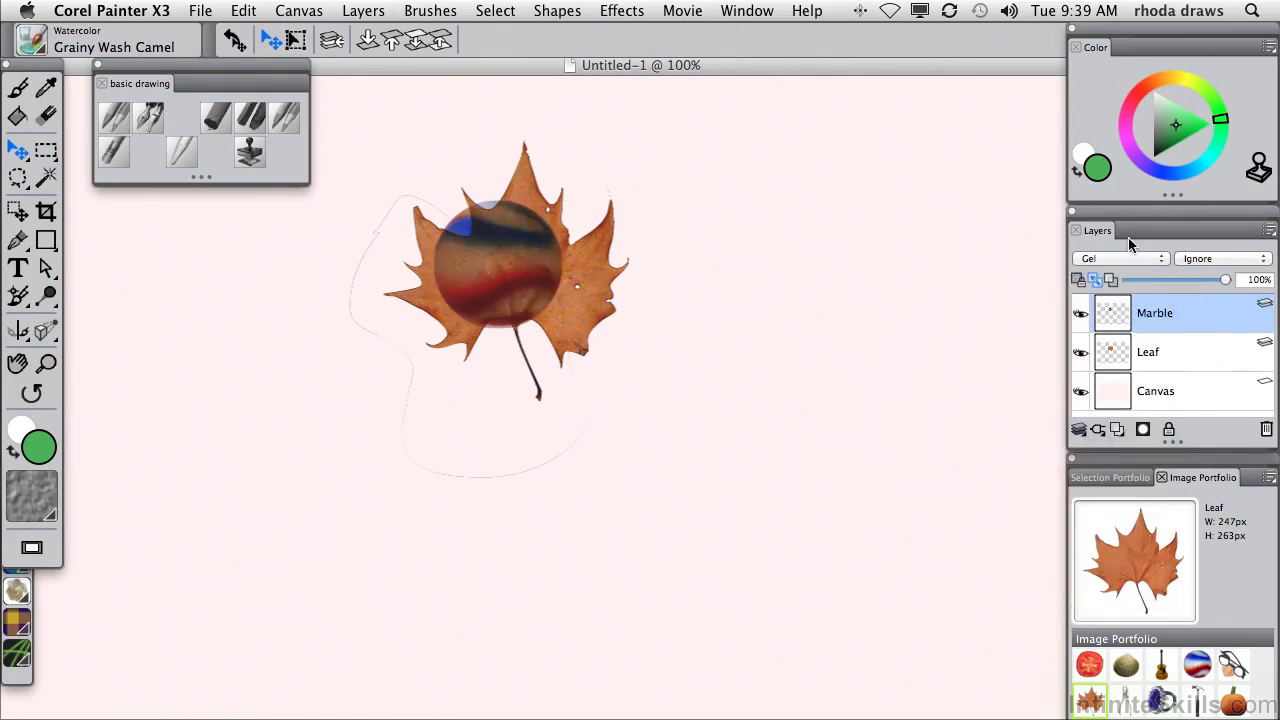
pyautogui.click(1163, 262)
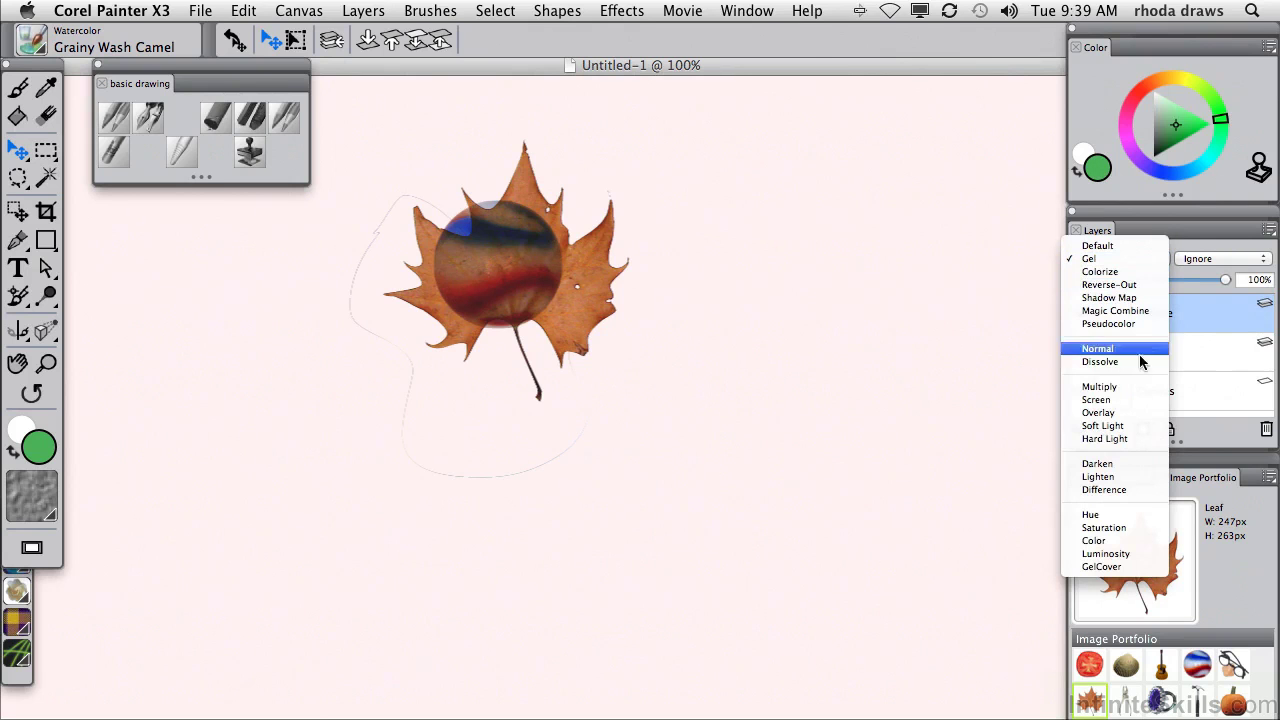
pyautogui.click(1112, 438)
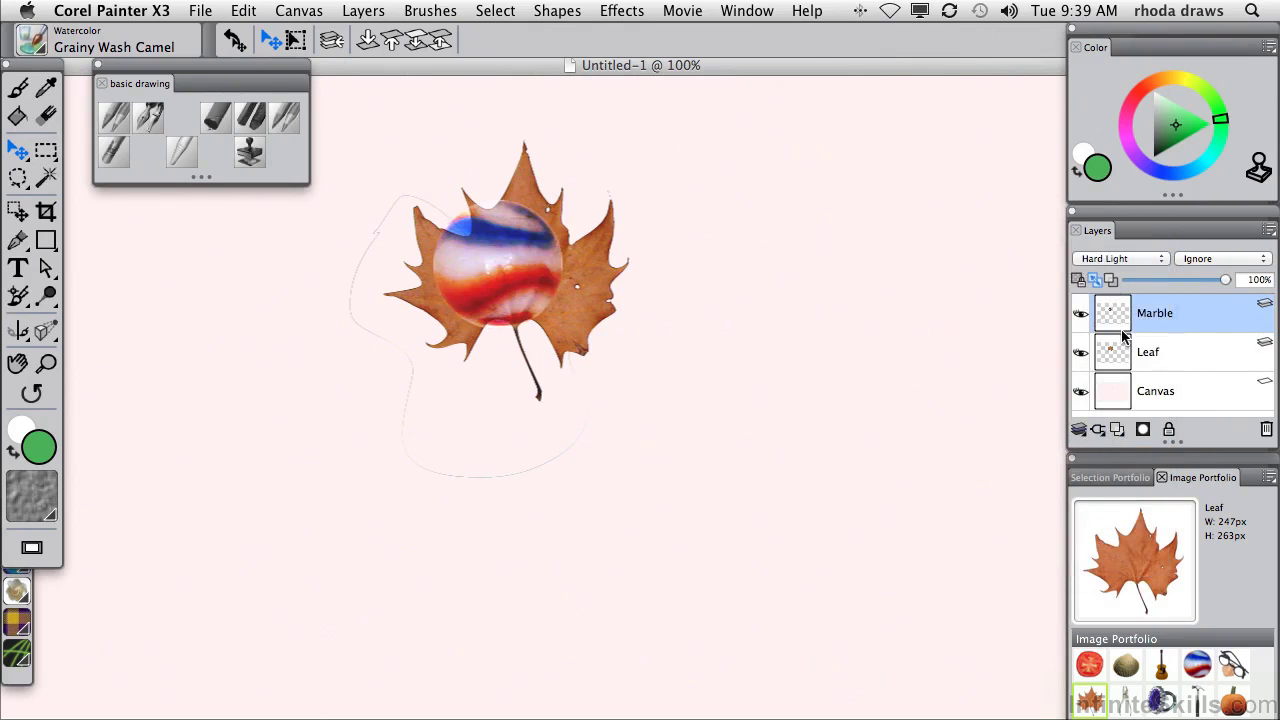
pyautogui.click(1125, 259)
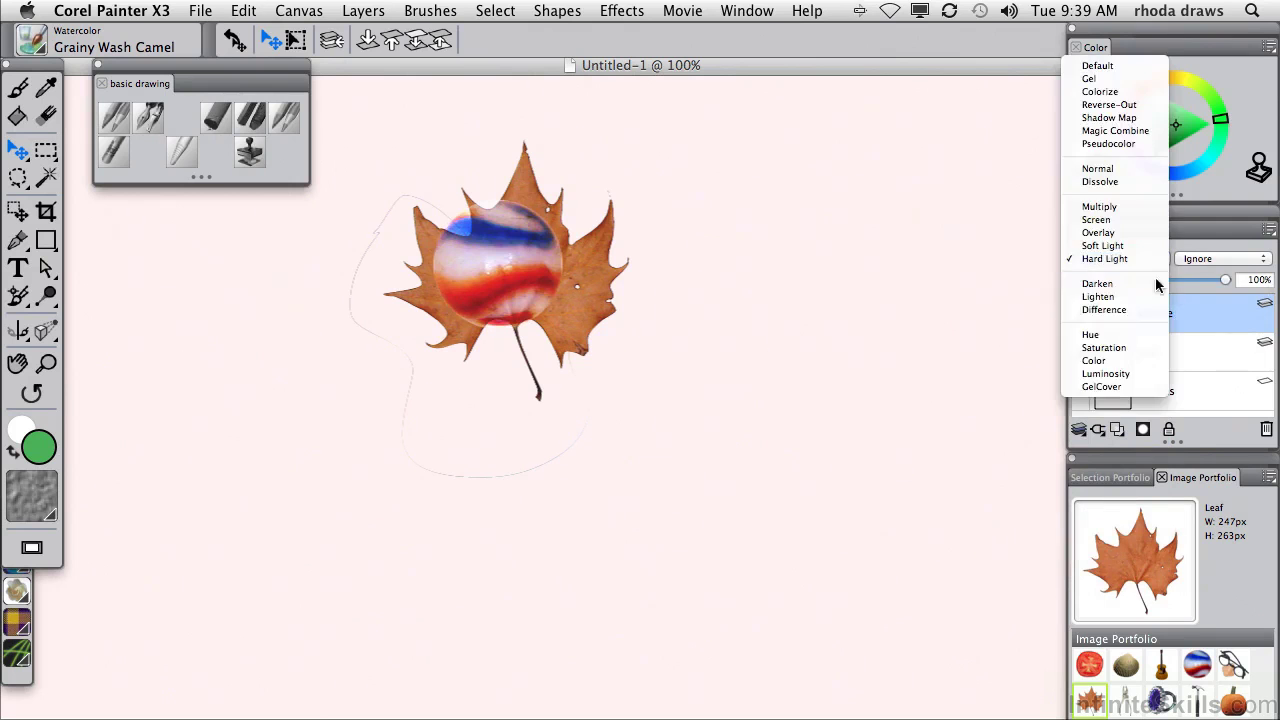
pyautogui.click(1133, 310)
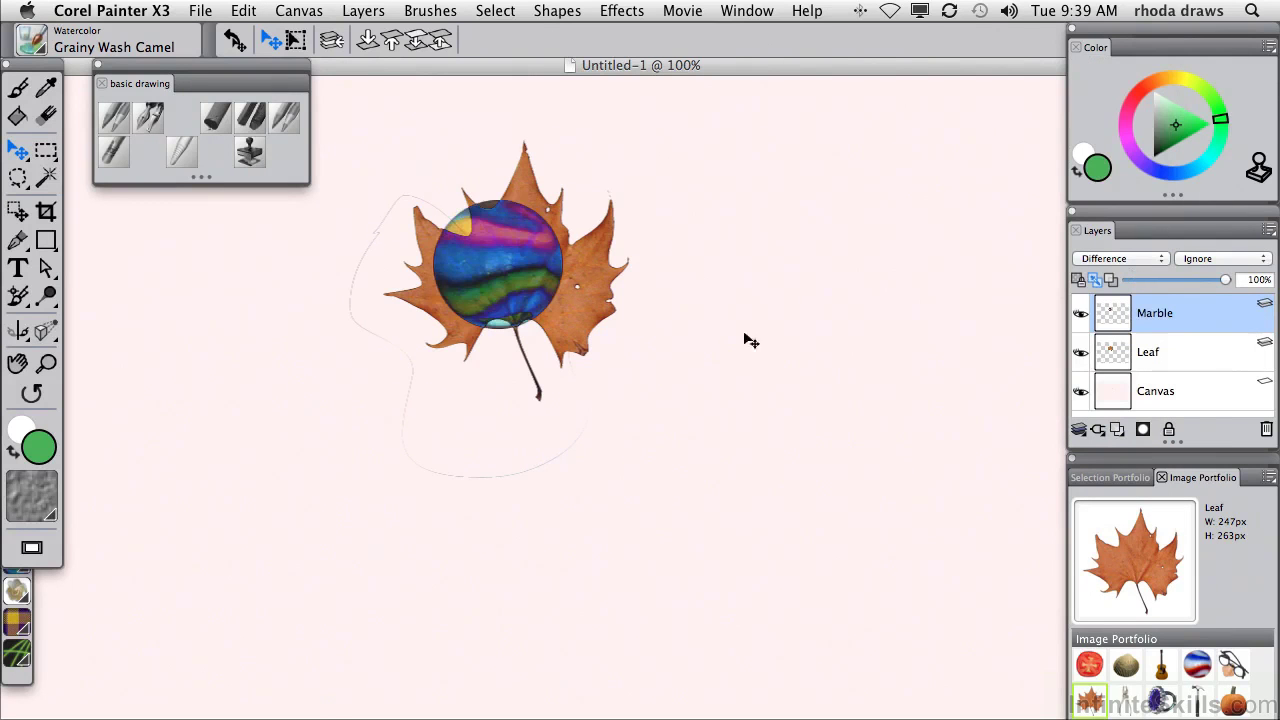
pyautogui.moveTo(558, 270); pyautogui.dragTo(595, 294)
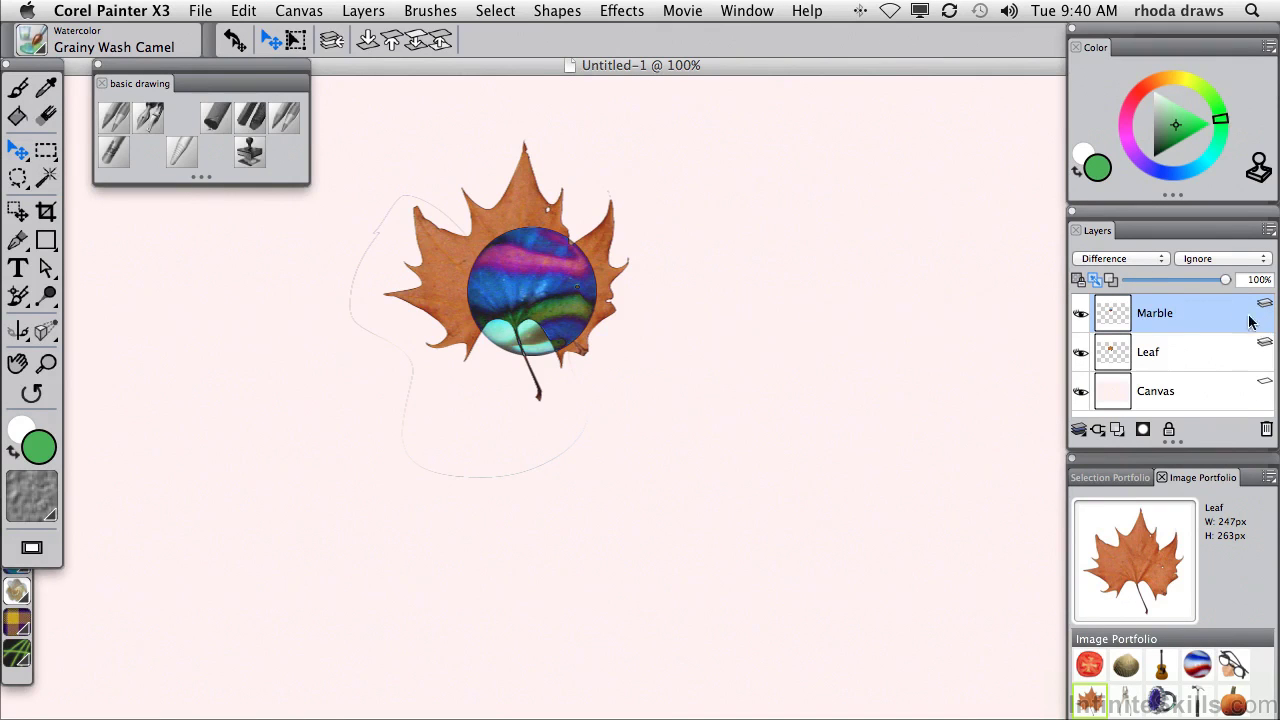
# Delete the Marble and Leaf layers and close the image portfolio panel.
pyautogui.click(1266, 428)
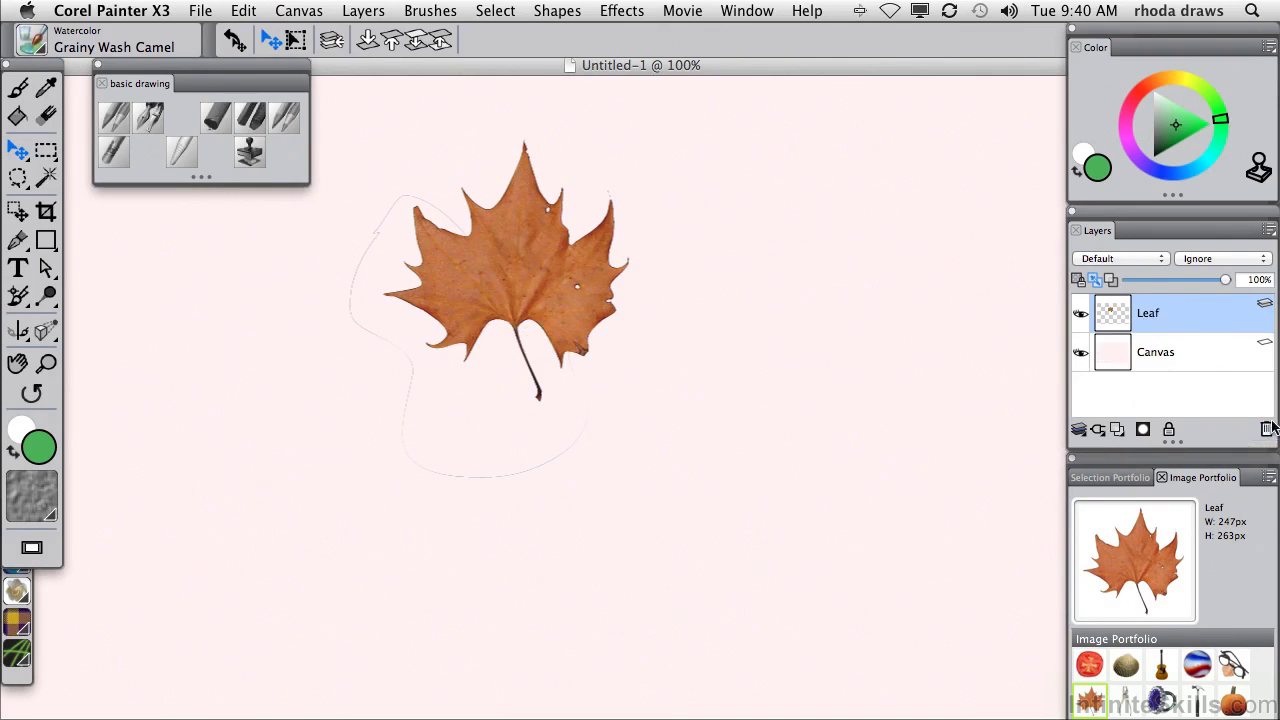
pyautogui.click(1266, 425)
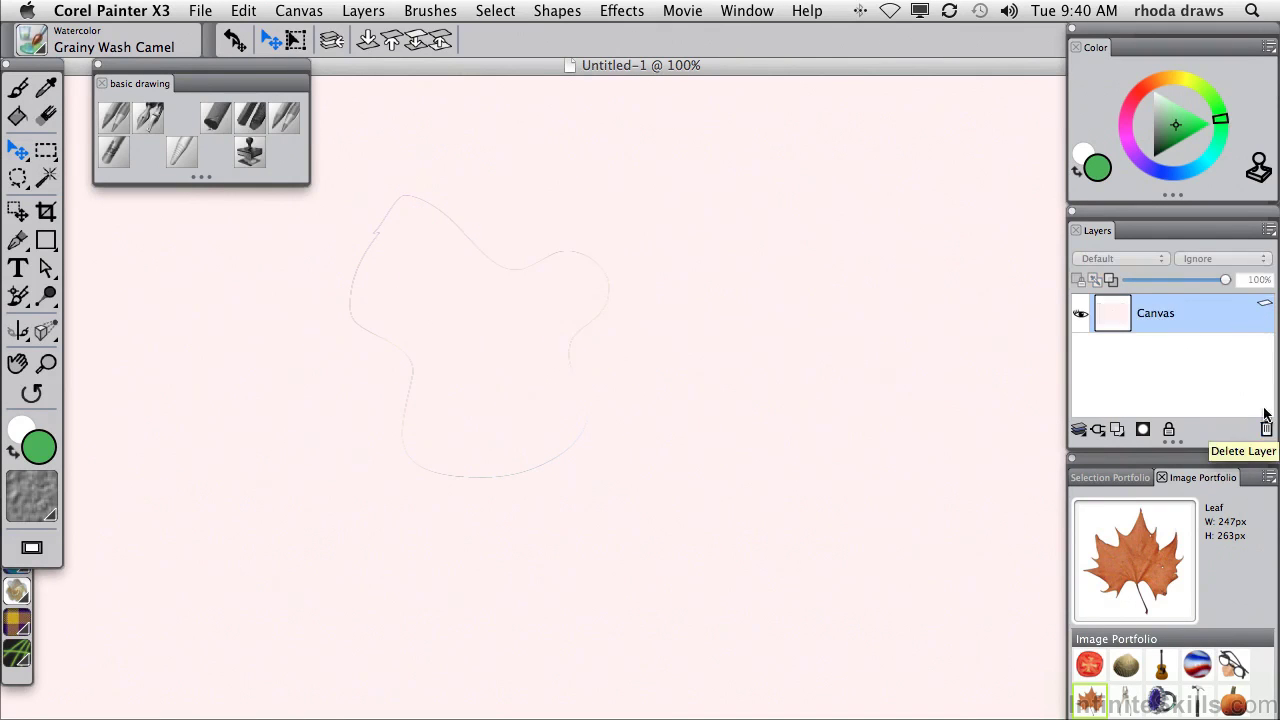
pyautogui.click(1069, 460)
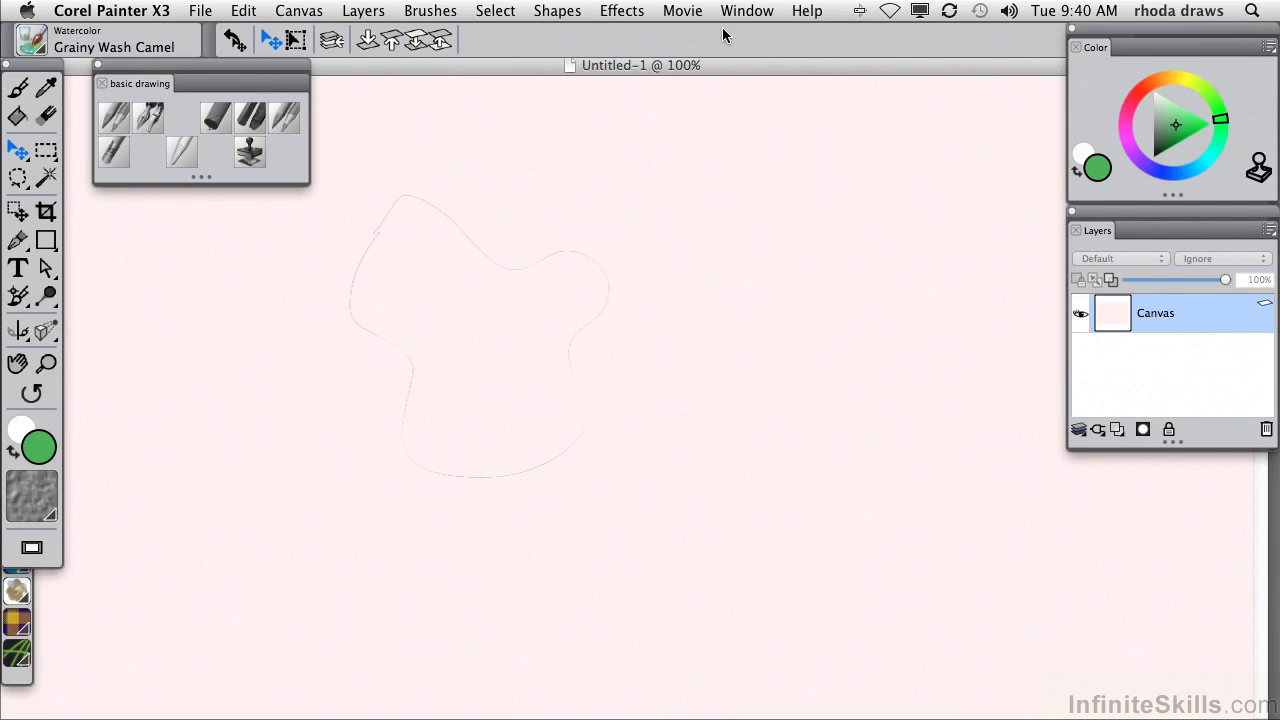
# Open CalPoppies.jpg and flowers_pink.jpg together from Infinite Skills > Working Files > Chapter 2.
pyautogui.press('super+n')
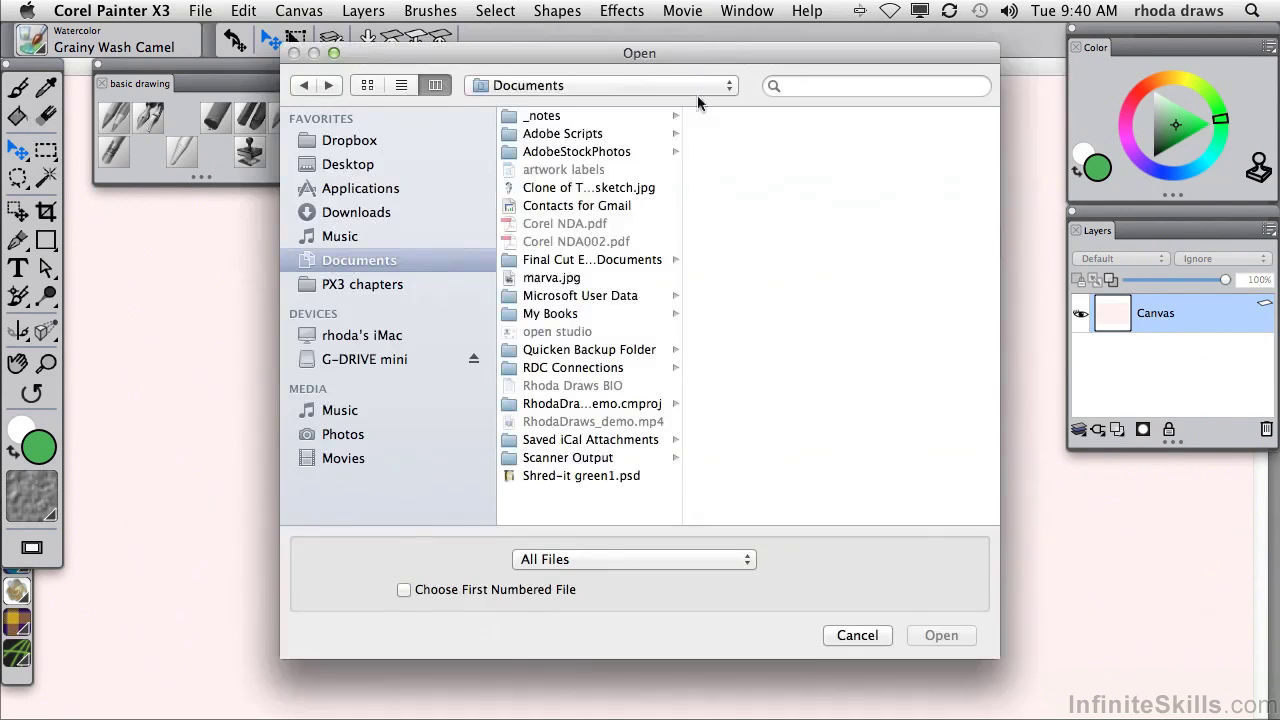
pyautogui.click(580, 85)
pyautogui.click(535, 206)
pyautogui.click(568, 424)
pyautogui.click(756, 134)
pyautogui.click(869, 118)
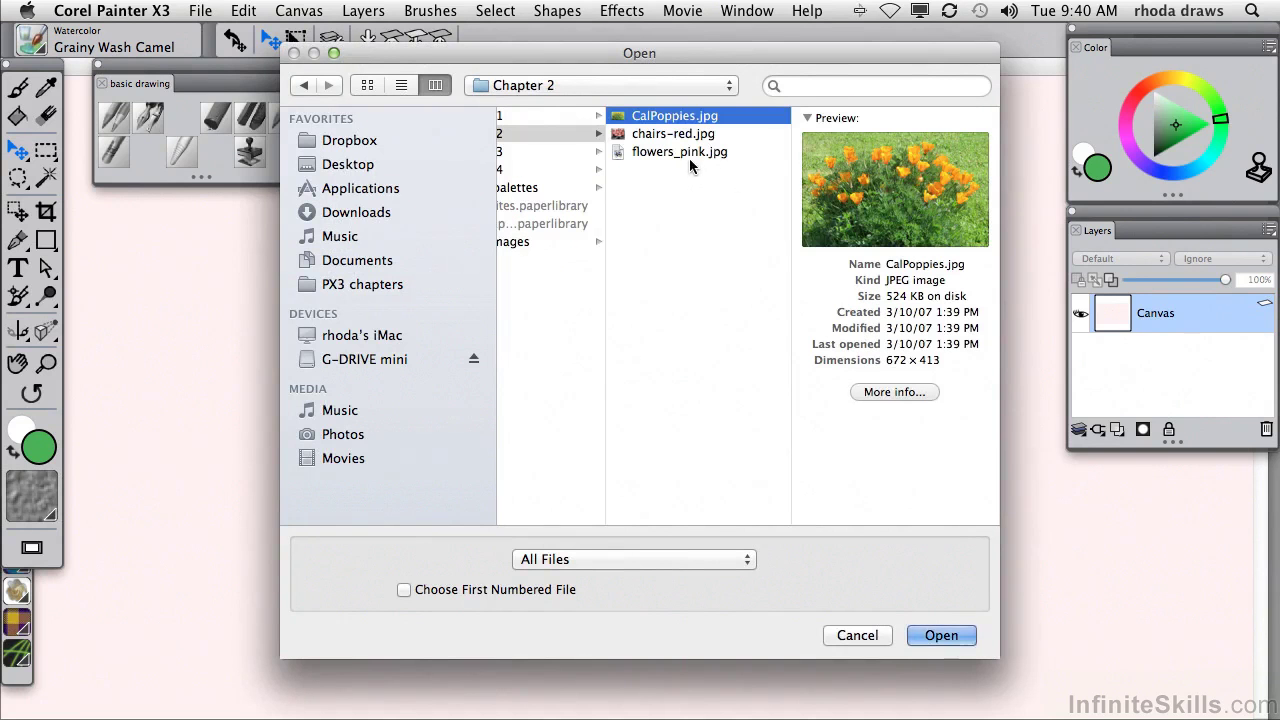
pyautogui.keyDown('super'); pyautogui.click(690, 152); pyautogui.keyUp('super')
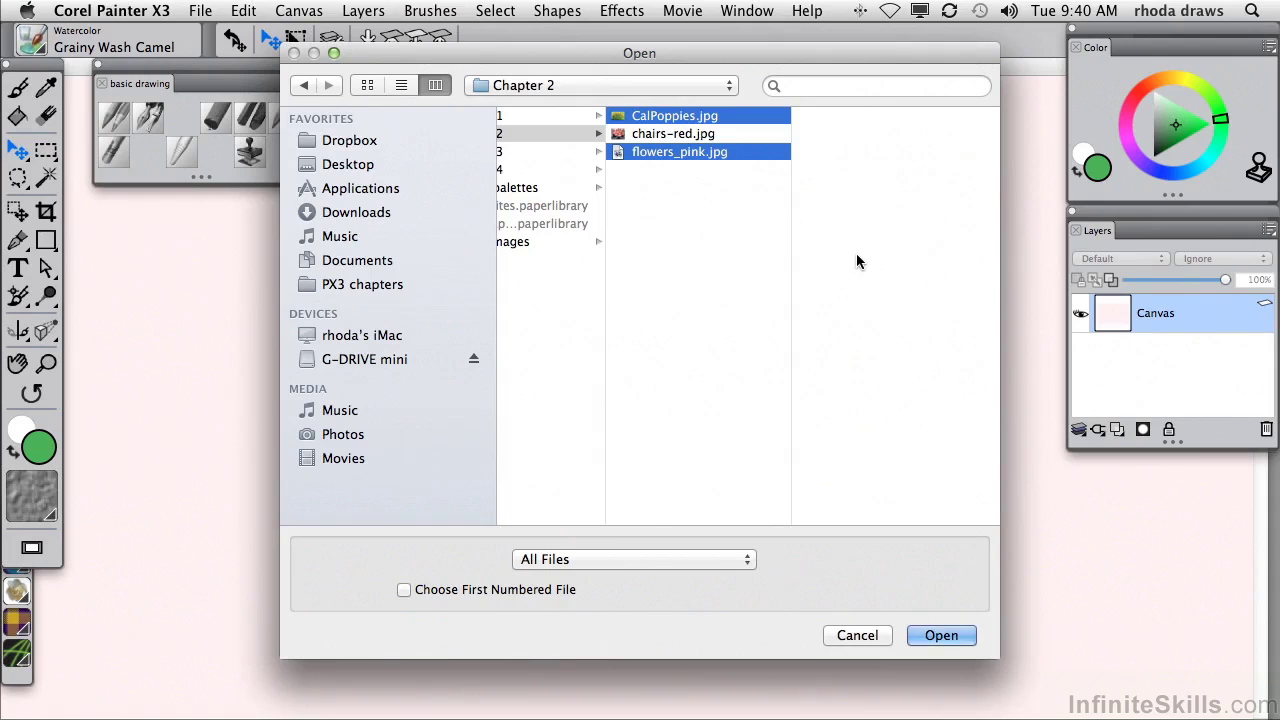
pyautogui.click(941, 635)
# Arrange the windows with CalPoppies on the left and flowers_pink on the right.
pyautogui.moveTo(488, 81); pyautogui.dragTo(792, 219)
pyautogui.moveTo(387, 72); pyautogui.dragTo(875, 66)
pyautogui.moveTo(496, 220); pyautogui.dragTo(179, 232)
pyautogui.moveTo(848, 80); pyautogui.dragTo(856, 100)
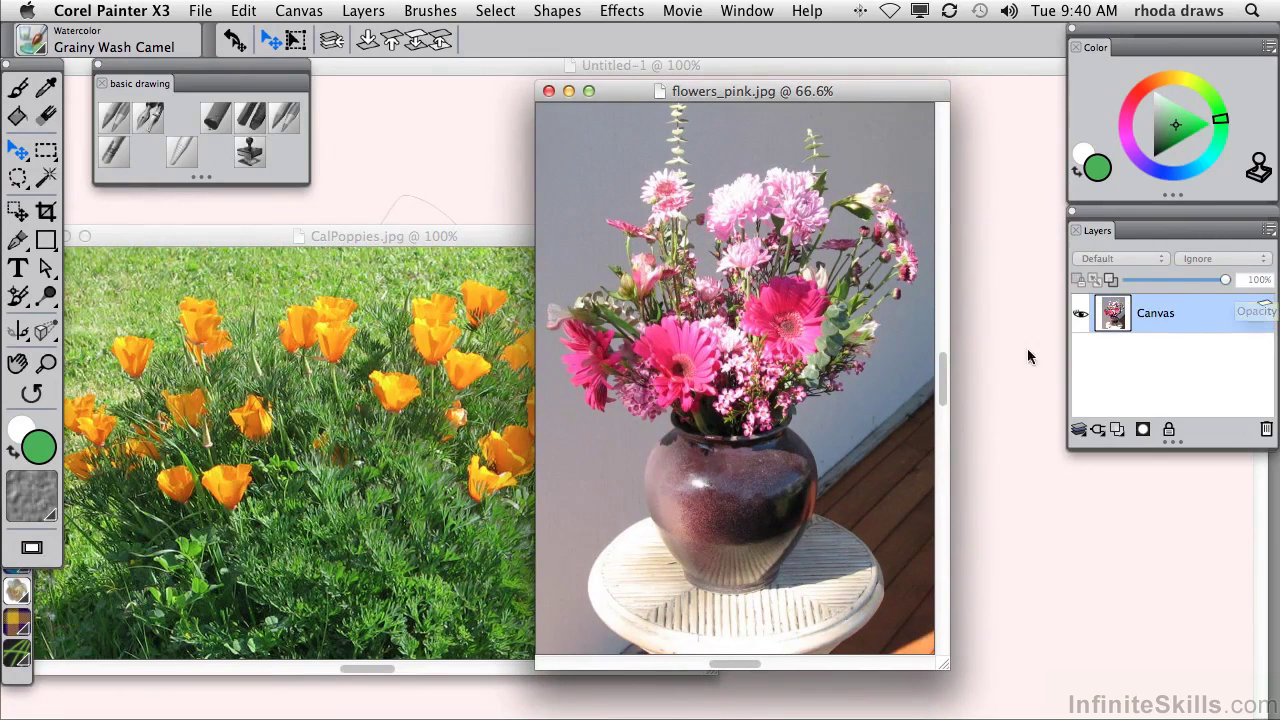
# Copy the whole CalPoppies image, then close it without saving.
pyautogui.click(285, 238)
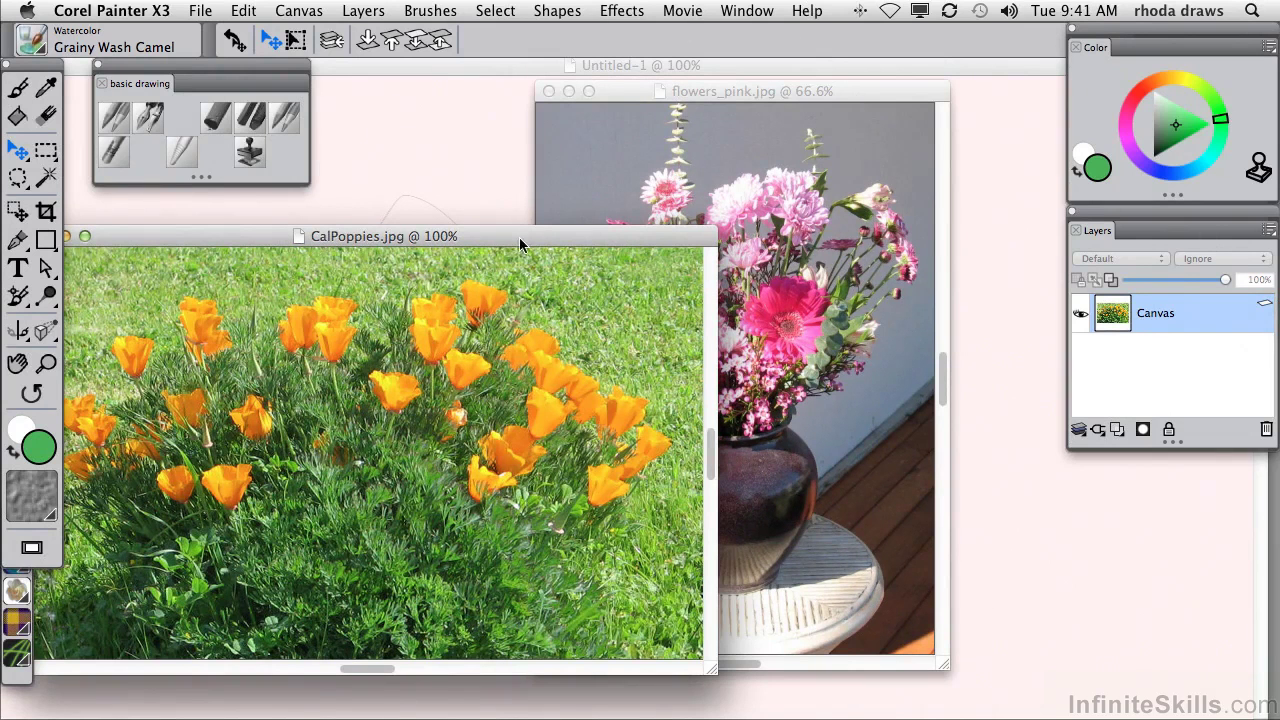
pyautogui.press('super+a')
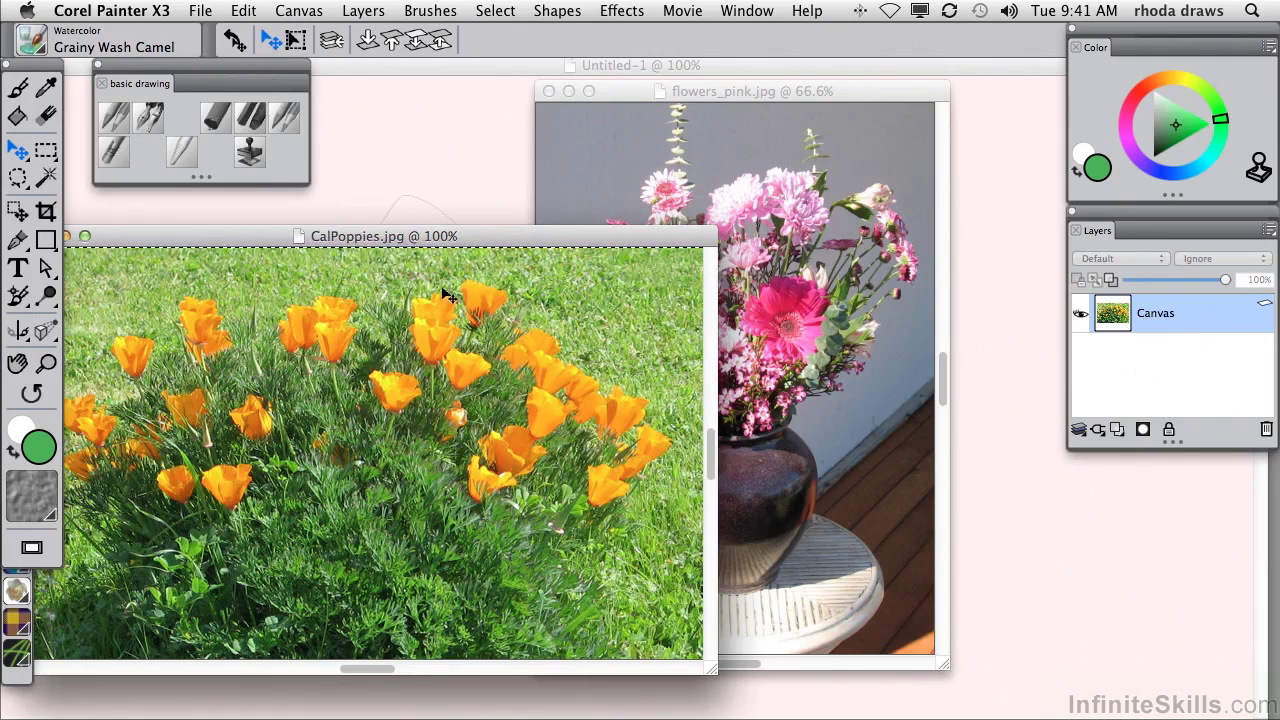
pyautogui.press('super+c')
pyautogui.moveTo(175, 240); pyautogui.dragTo(304, 255)
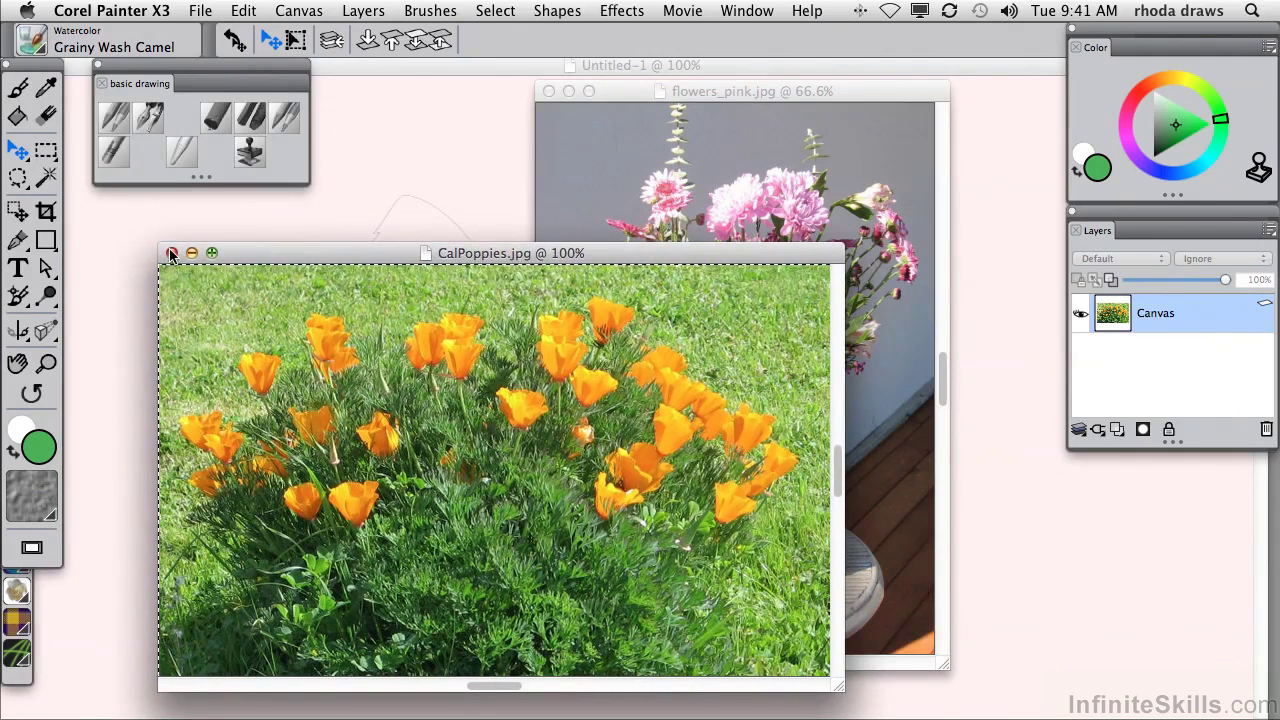
pyautogui.click(171, 254)
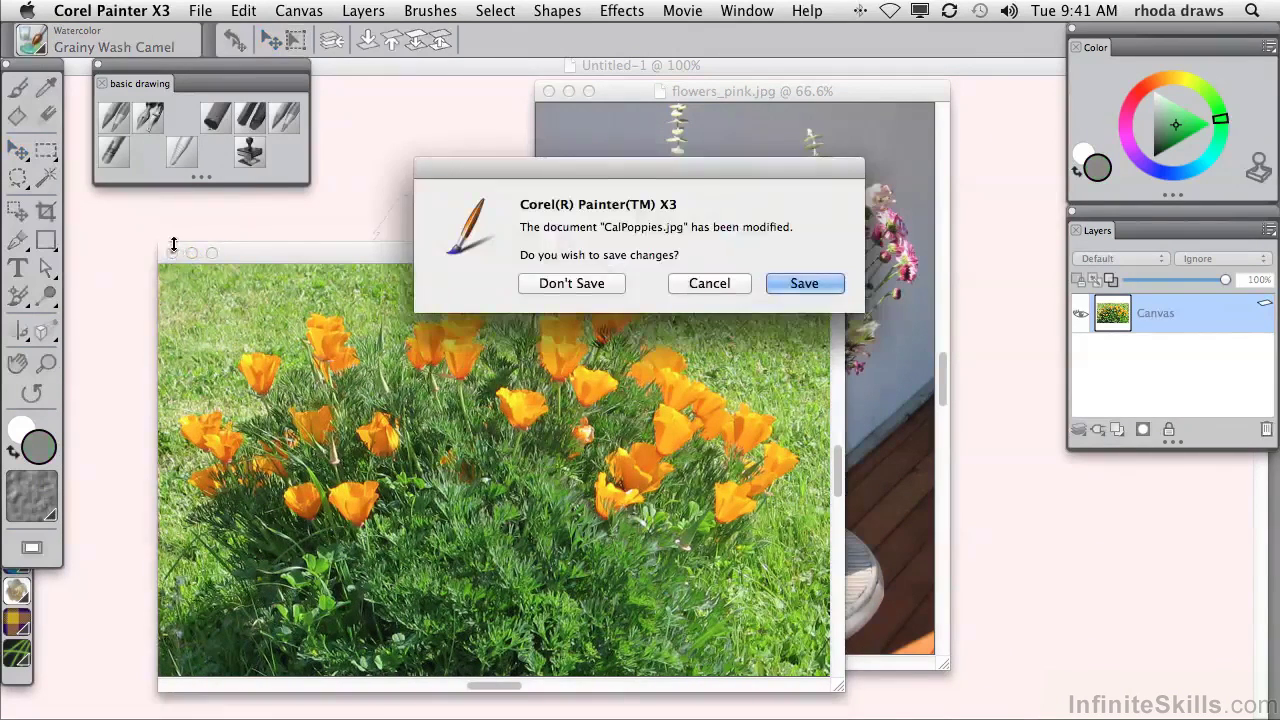
pyautogui.click(585, 286)
# Paste the poppies into flowers_pink.jpg as a new layer and enlarge its window.
pyautogui.moveTo(882, 101); pyautogui.dragTo(786, 97)
pyautogui.press('super+v')
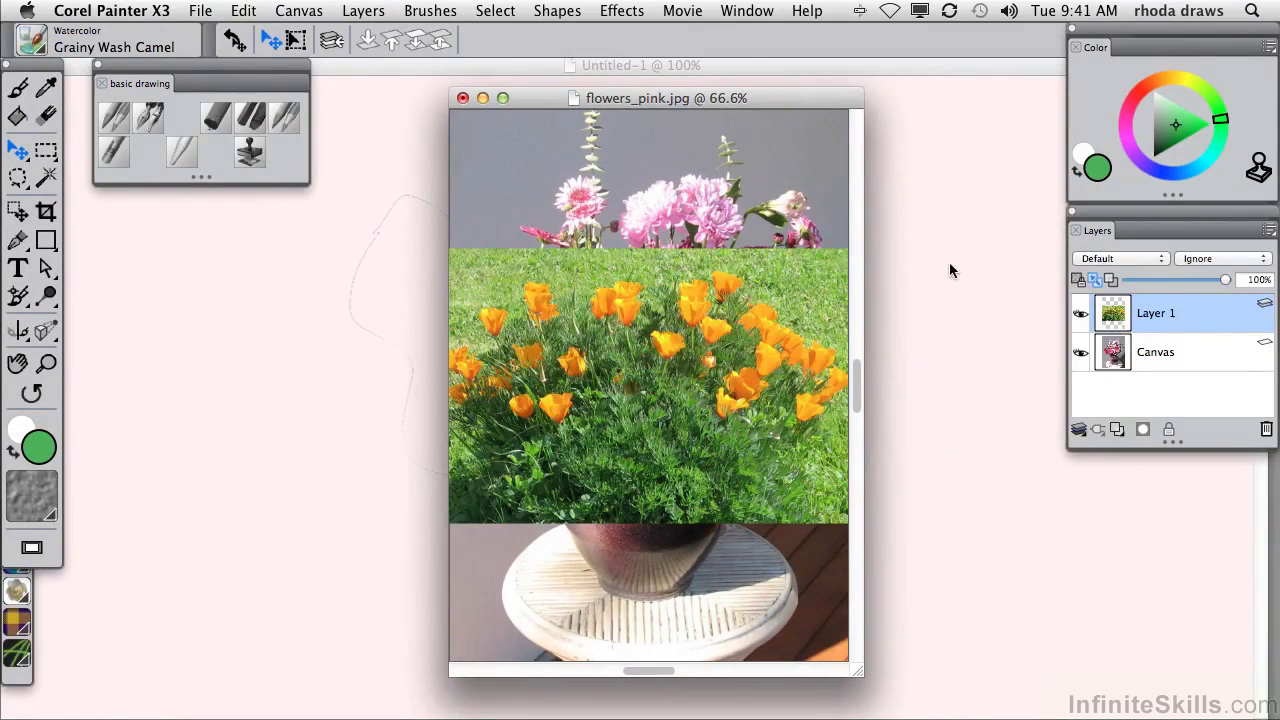
pyautogui.moveTo(734, 91); pyautogui.dragTo(690, 83)
pyautogui.moveTo(817, 661); pyautogui.dragTo(915, 700)
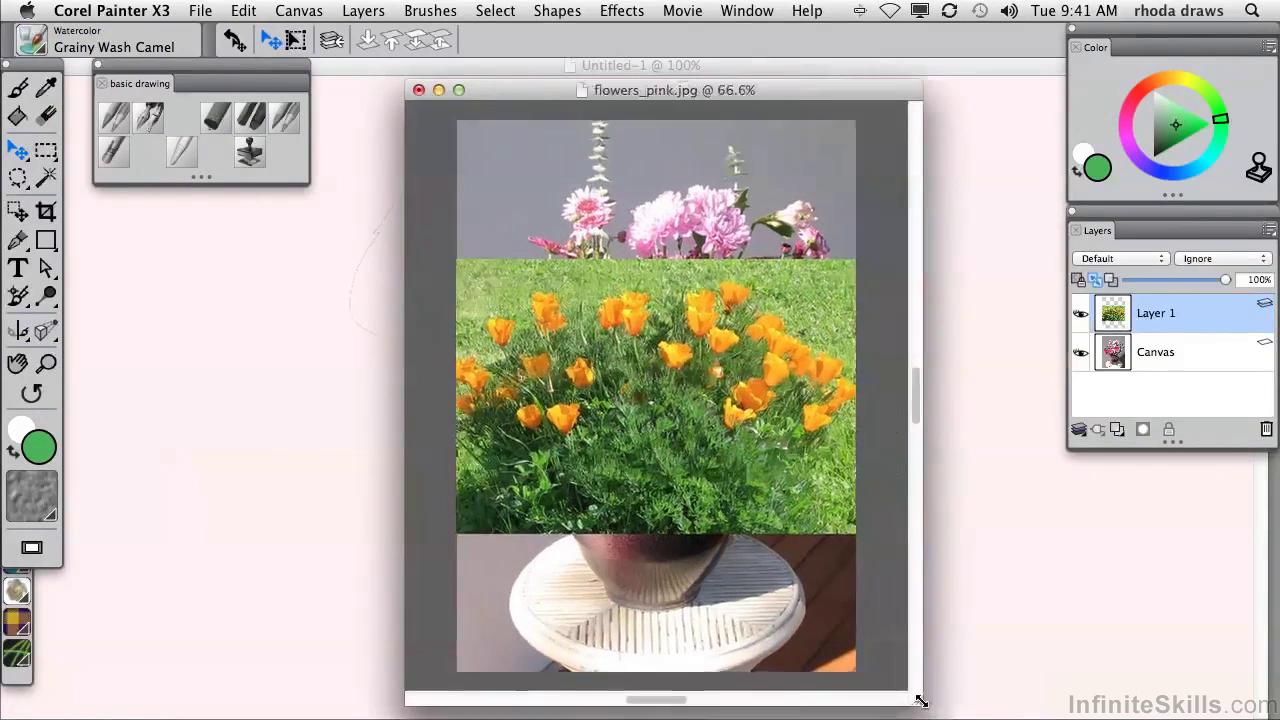
# Rename Layer 1 to 'cal poppies' and drag its handles out to all edges of flowers_pink.jpg.
pyautogui.doubleClick(1155, 314)
pyautogui.write('c')
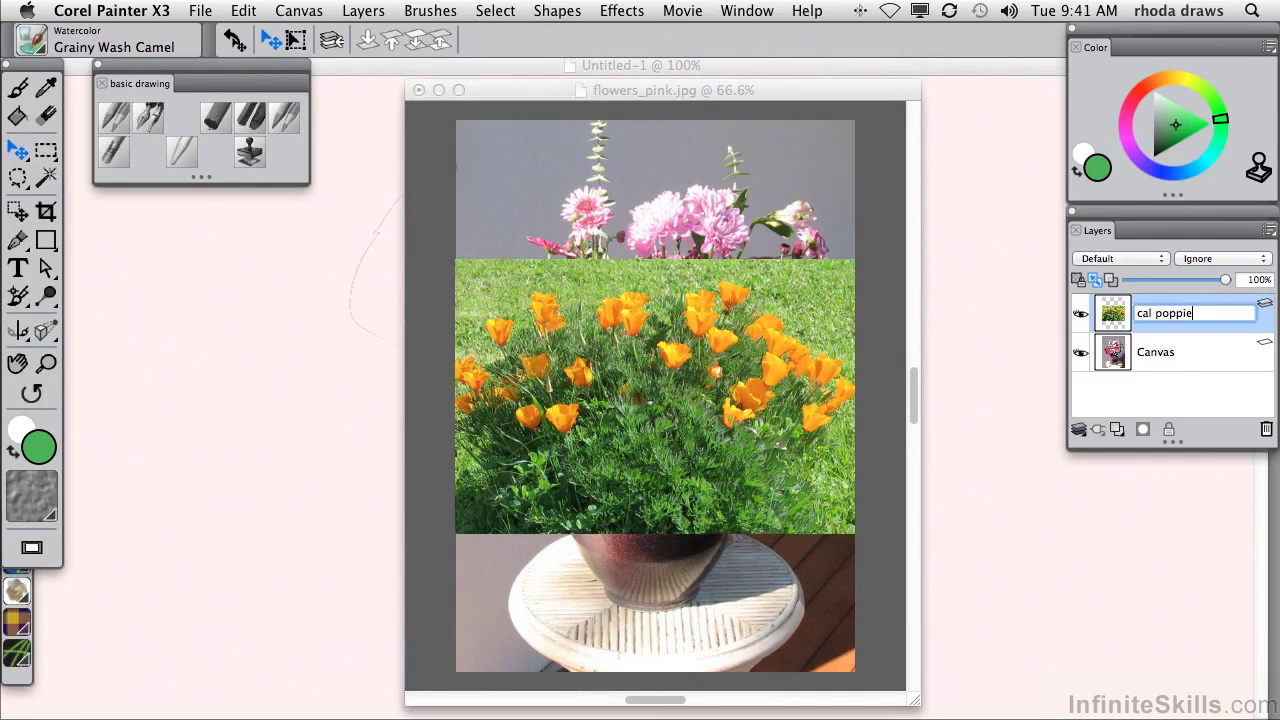
pyautogui.write('al poppies')
pyautogui.click(18, 152)
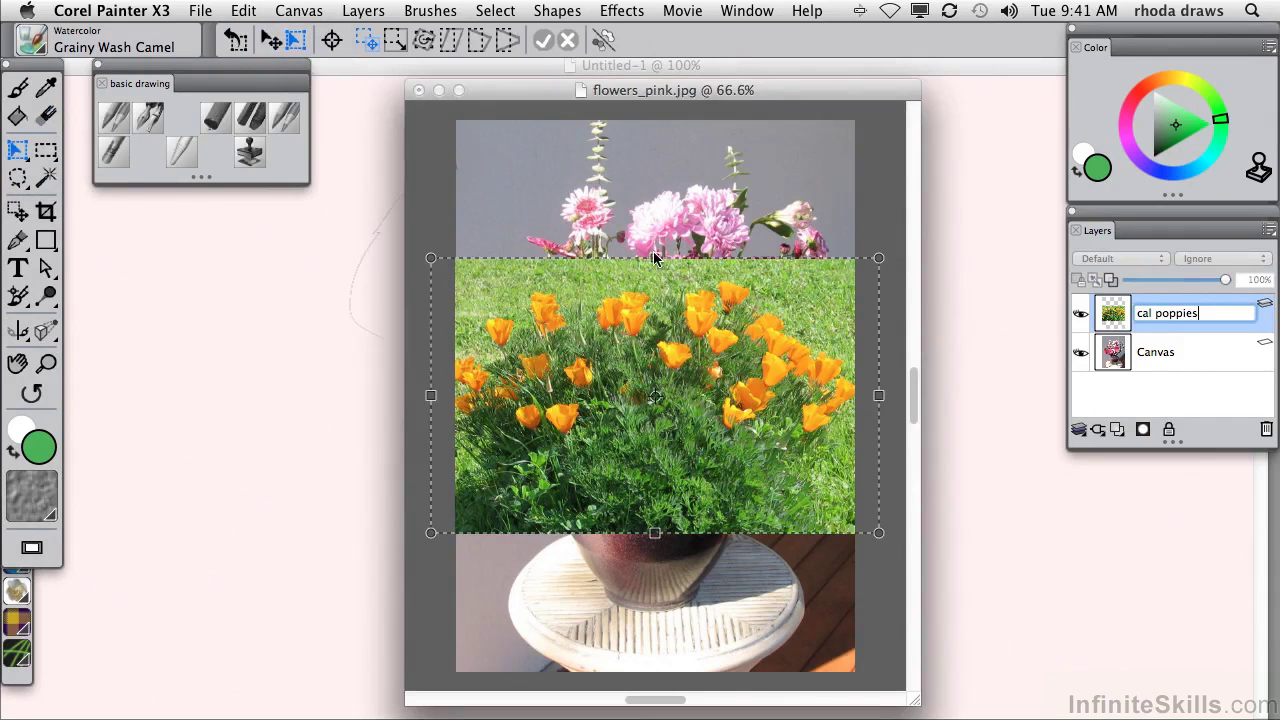
pyautogui.moveTo(654, 258); pyautogui.dragTo(657, 118)
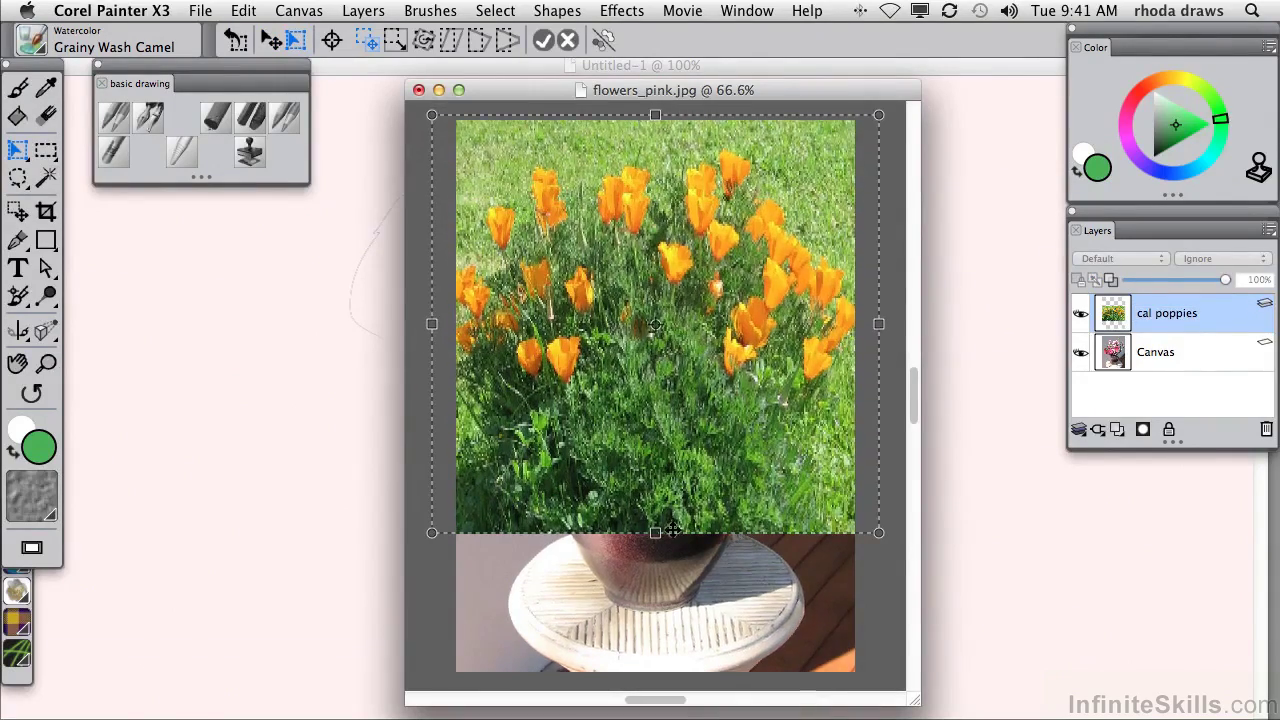
pyautogui.moveTo(656, 533); pyautogui.dragTo(658, 671)
pyautogui.moveTo(434, 398); pyautogui.dragTo(457, 391)
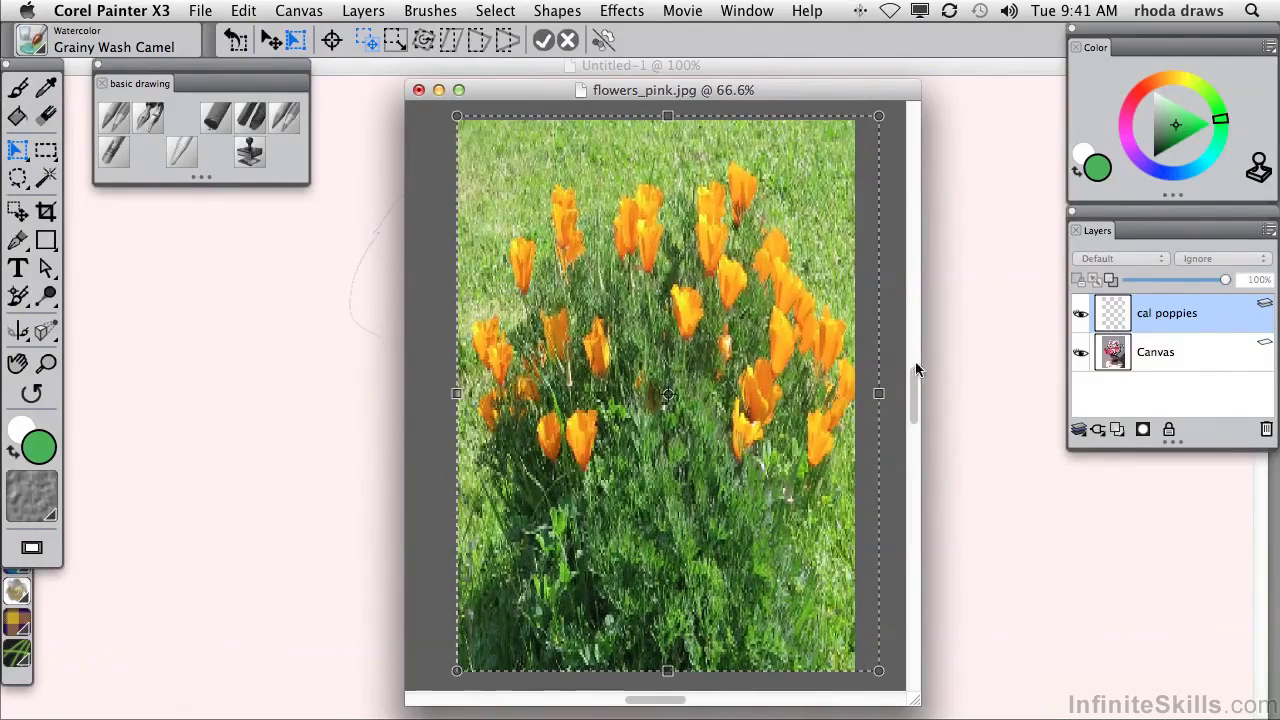
pyautogui.moveTo(880, 394); pyautogui.dragTo(852, 403)
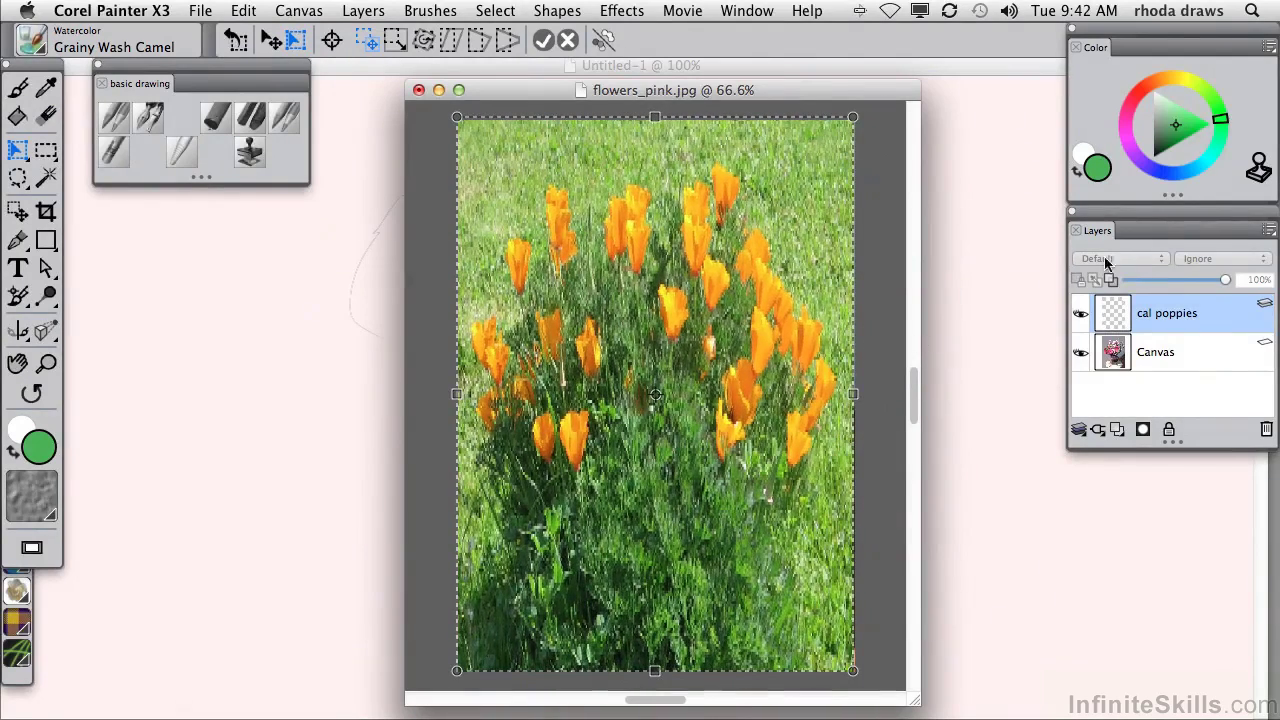
# Commit the poppies layer's resize, then preview the Gel, Soft Light and Darken composite methods.
pyautogui.click(543, 40)
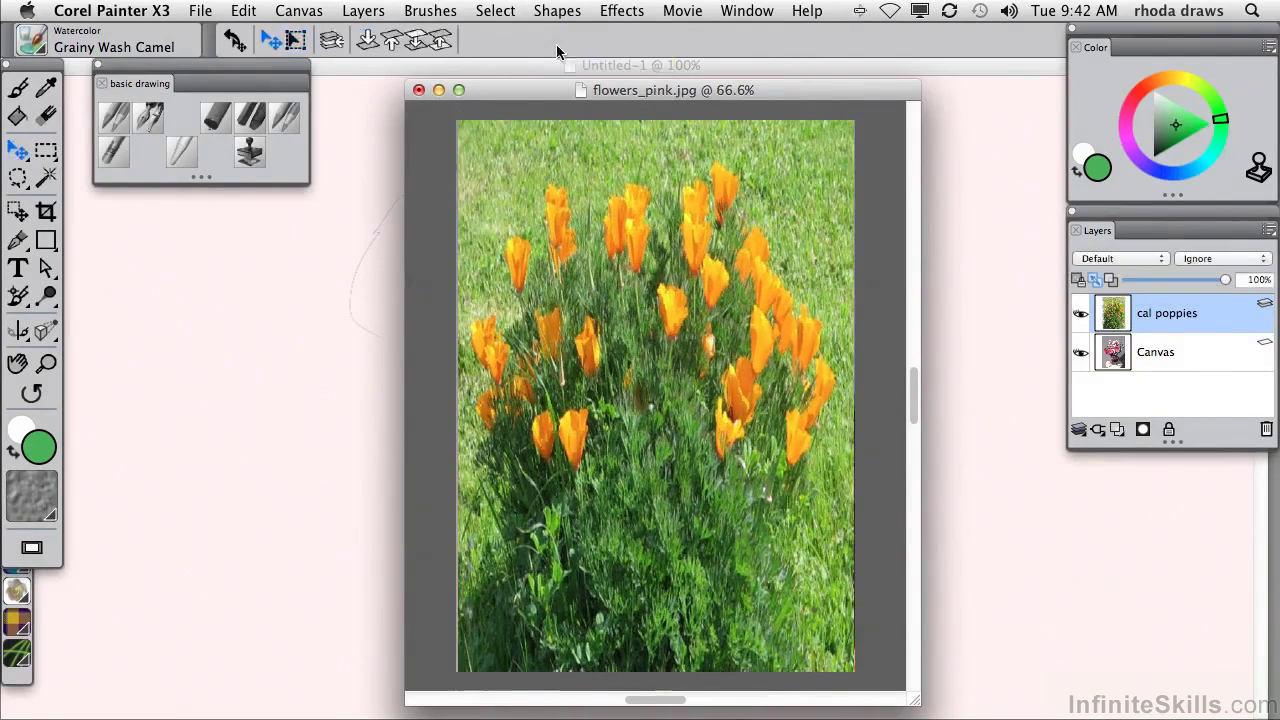
pyautogui.click(1158, 257)
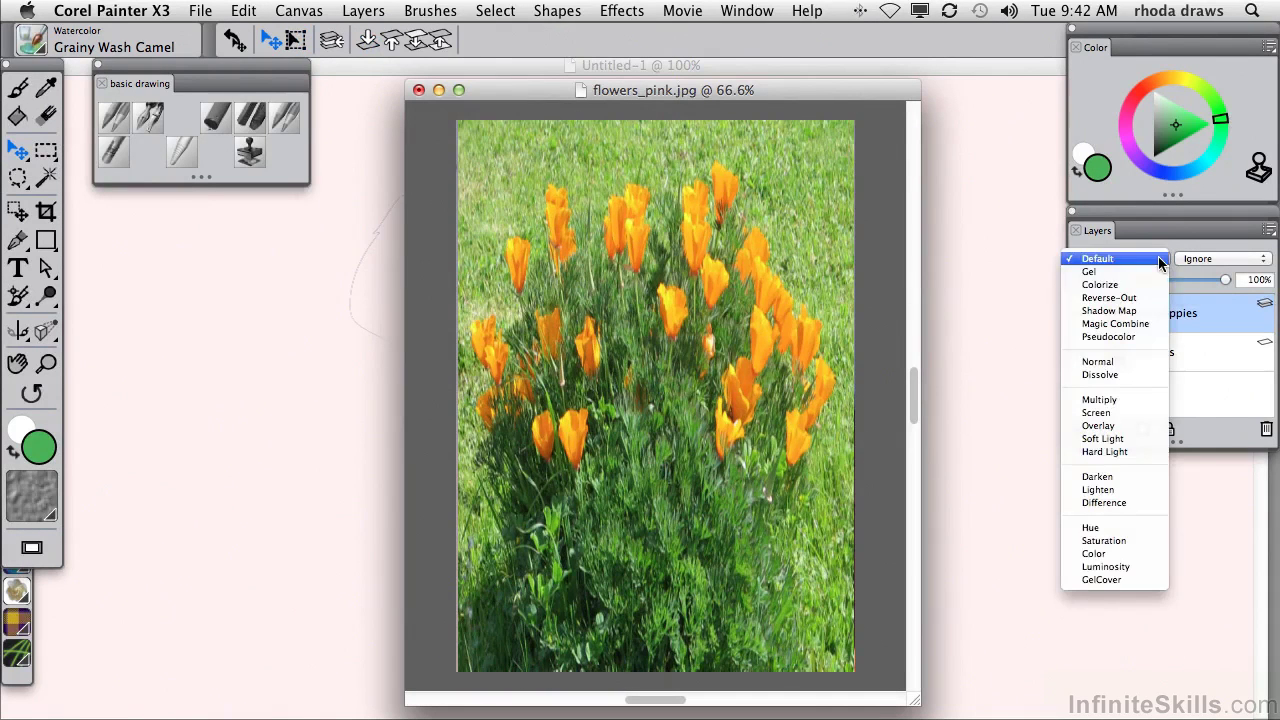
pyautogui.click(1130, 271)
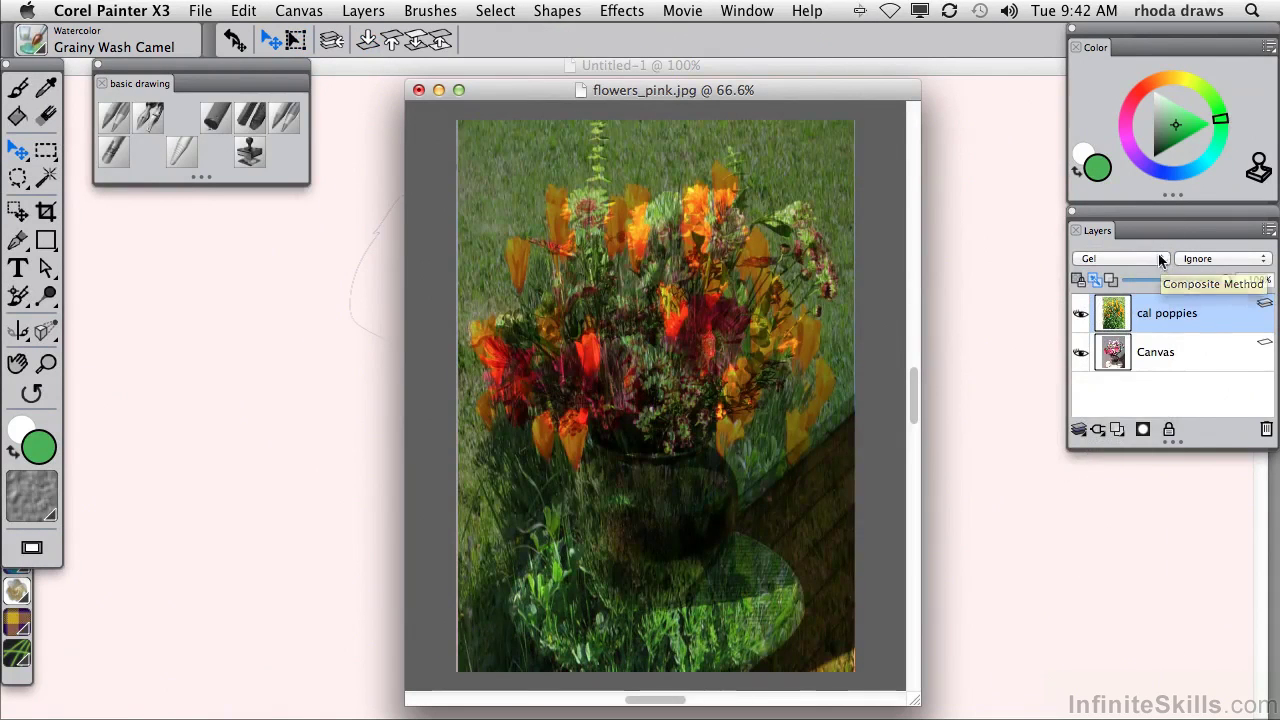
pyautogui.click(1151, 264)
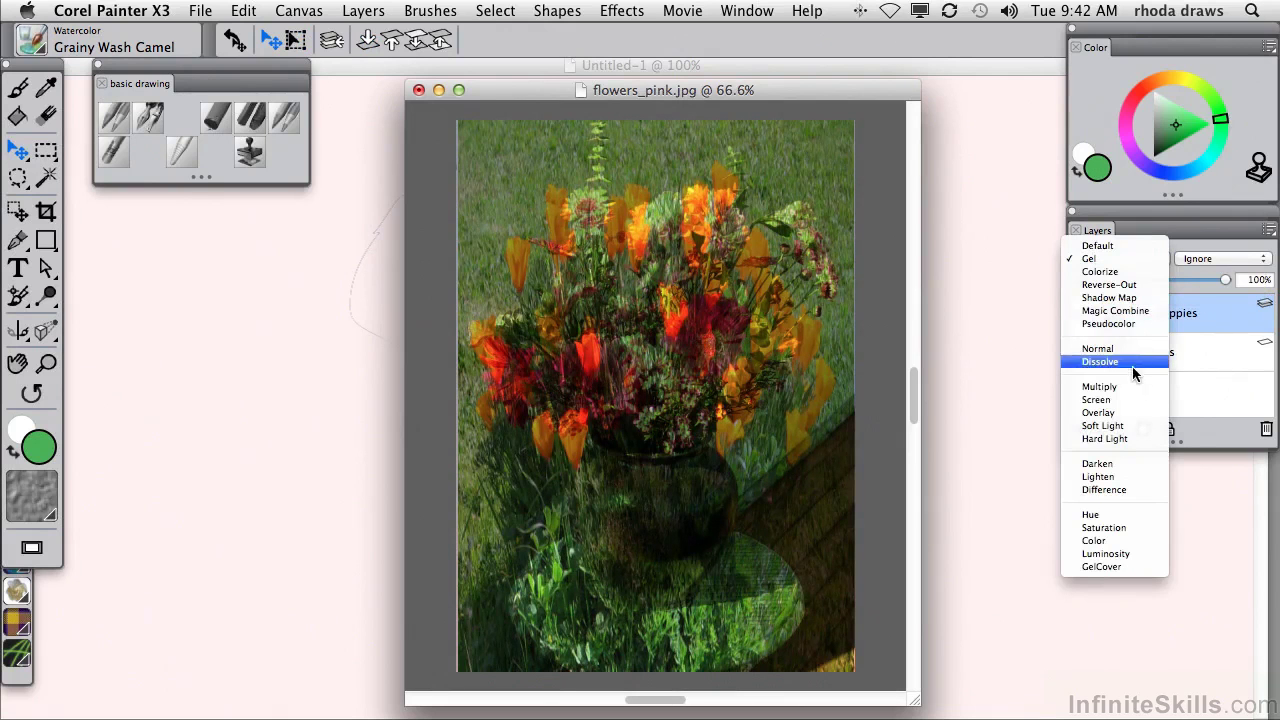
pyautogui.click(1122, 426)
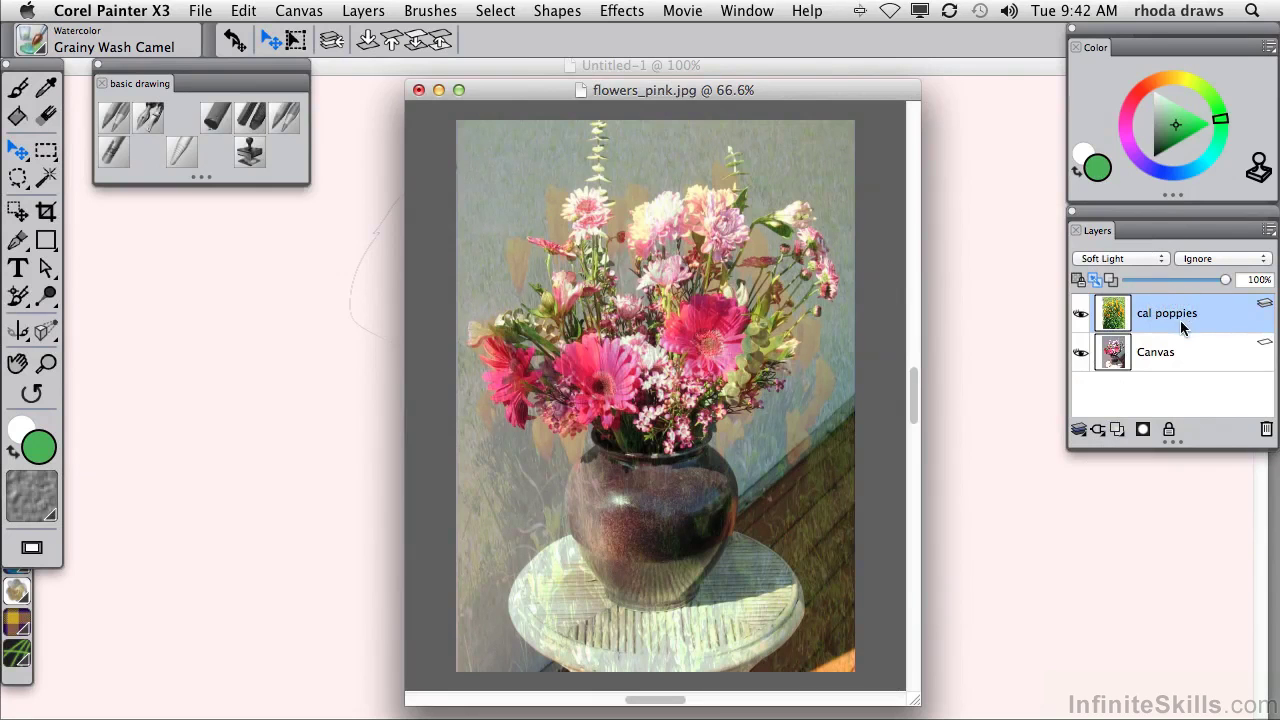
pyautogui.click(1159, 258)
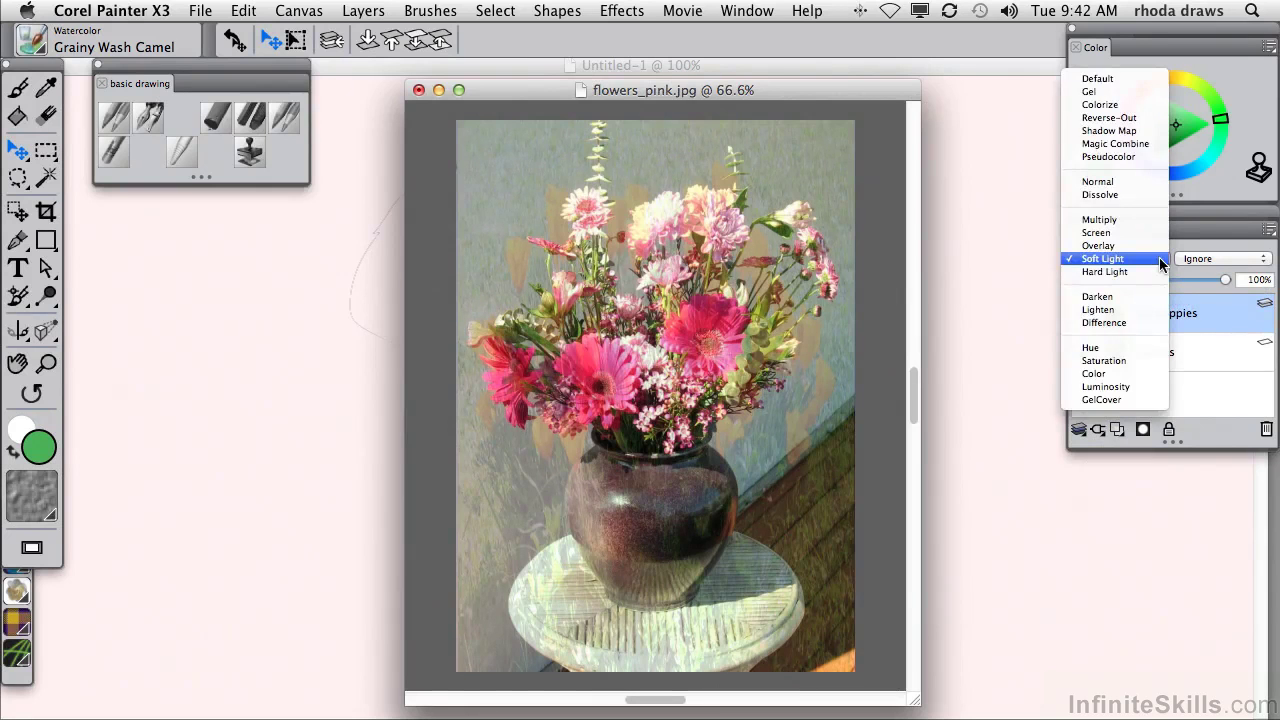
pyautogui.click(1126, 297)
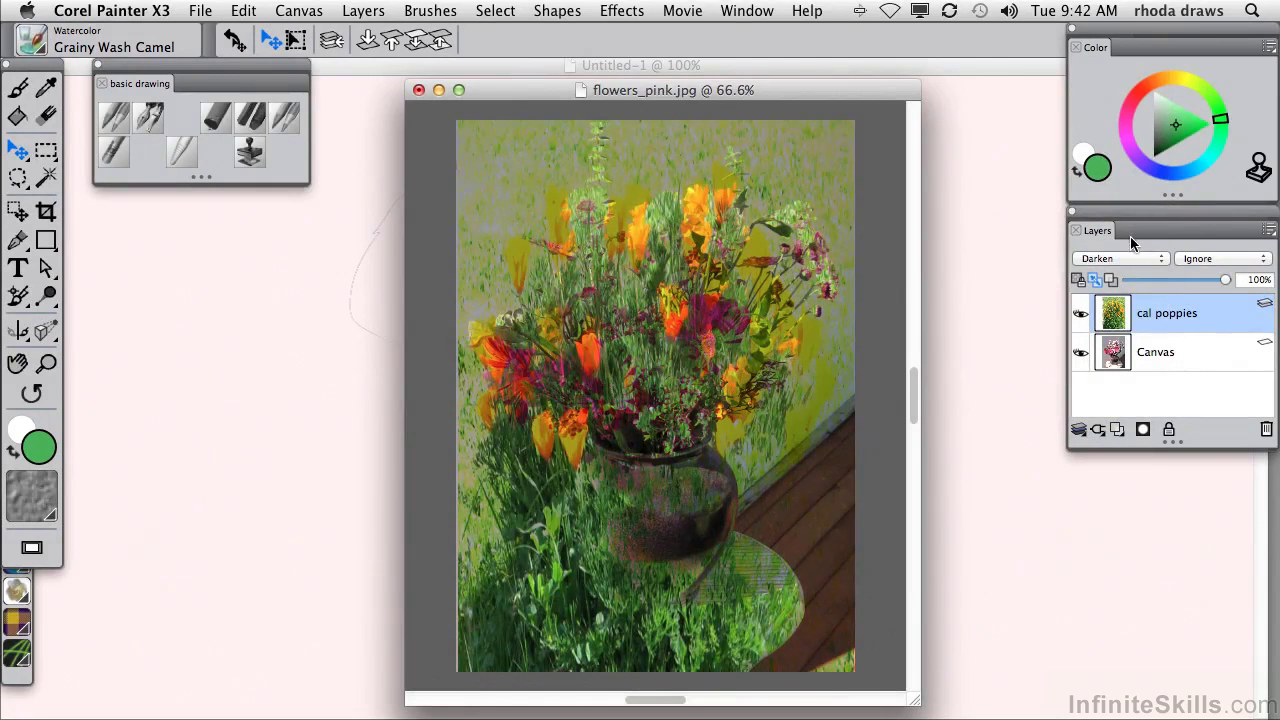
# Set the poppies layer to Hard Light composite at 74% opacity.
pyautogui.click(1146, 257)
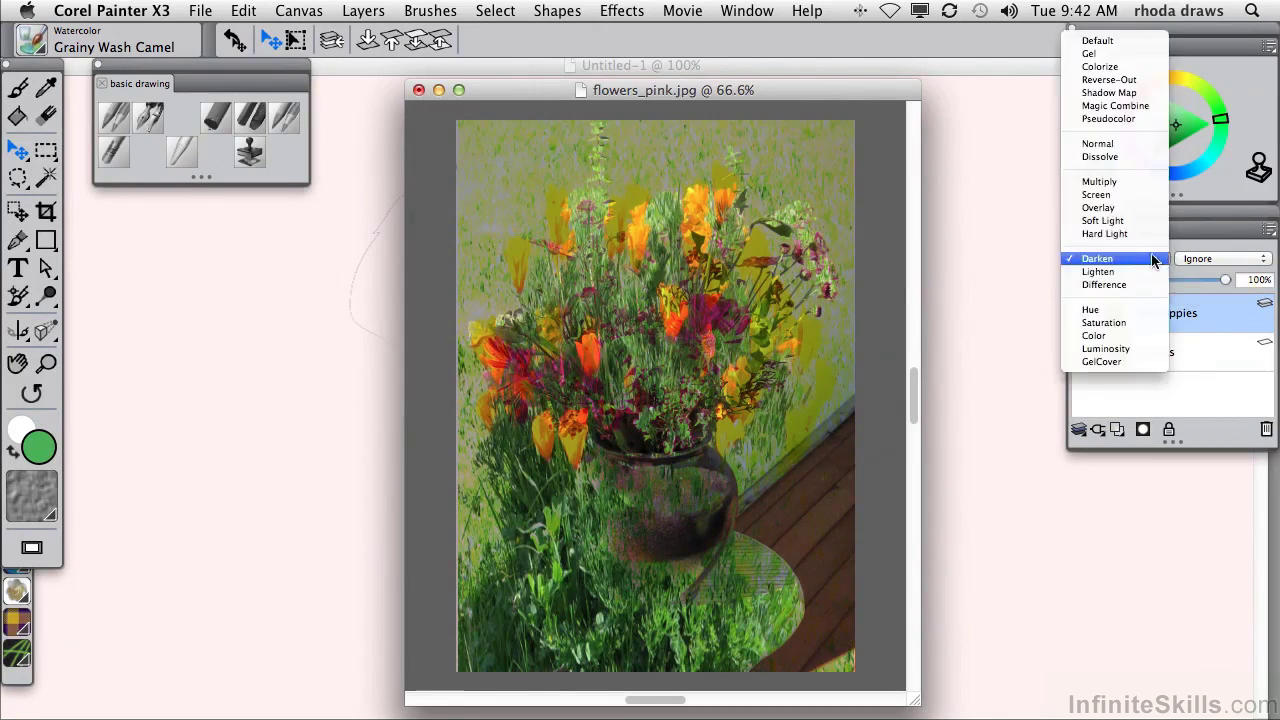
pyautogui.click(1131, 233)
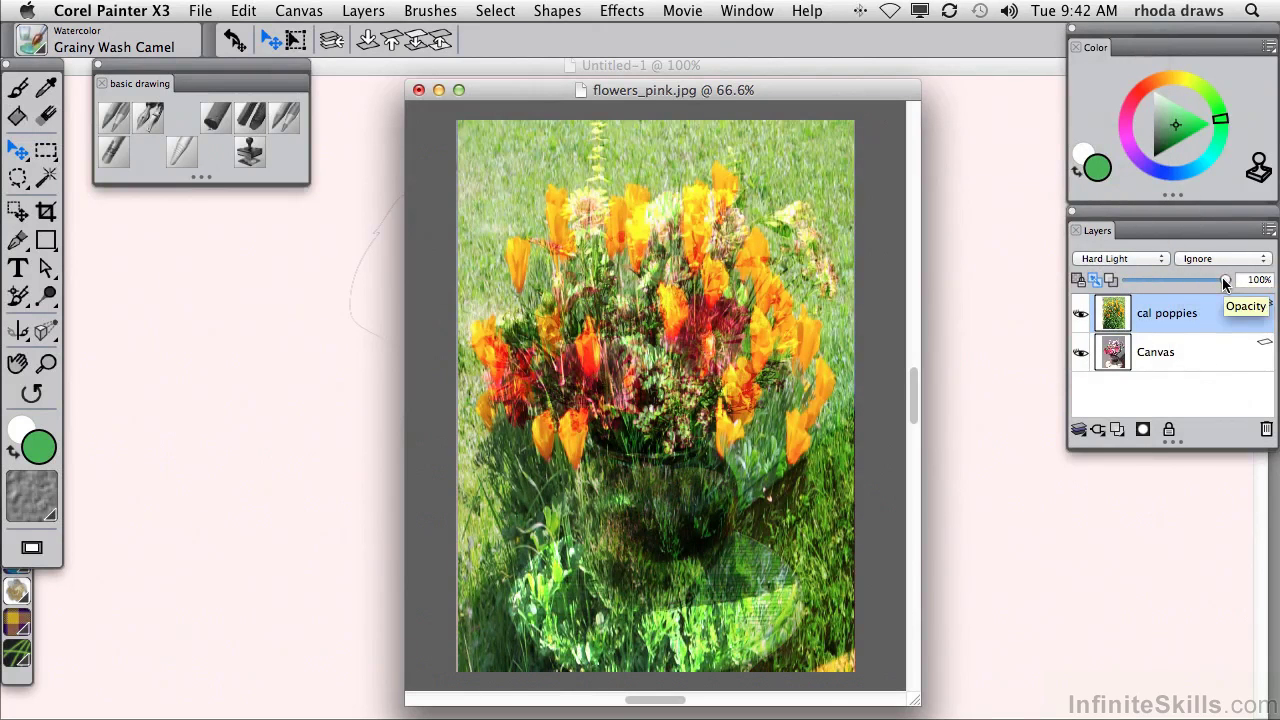
pyautogui.moveTo(1206, 281); pyautogui.dragTo(1195, 281)
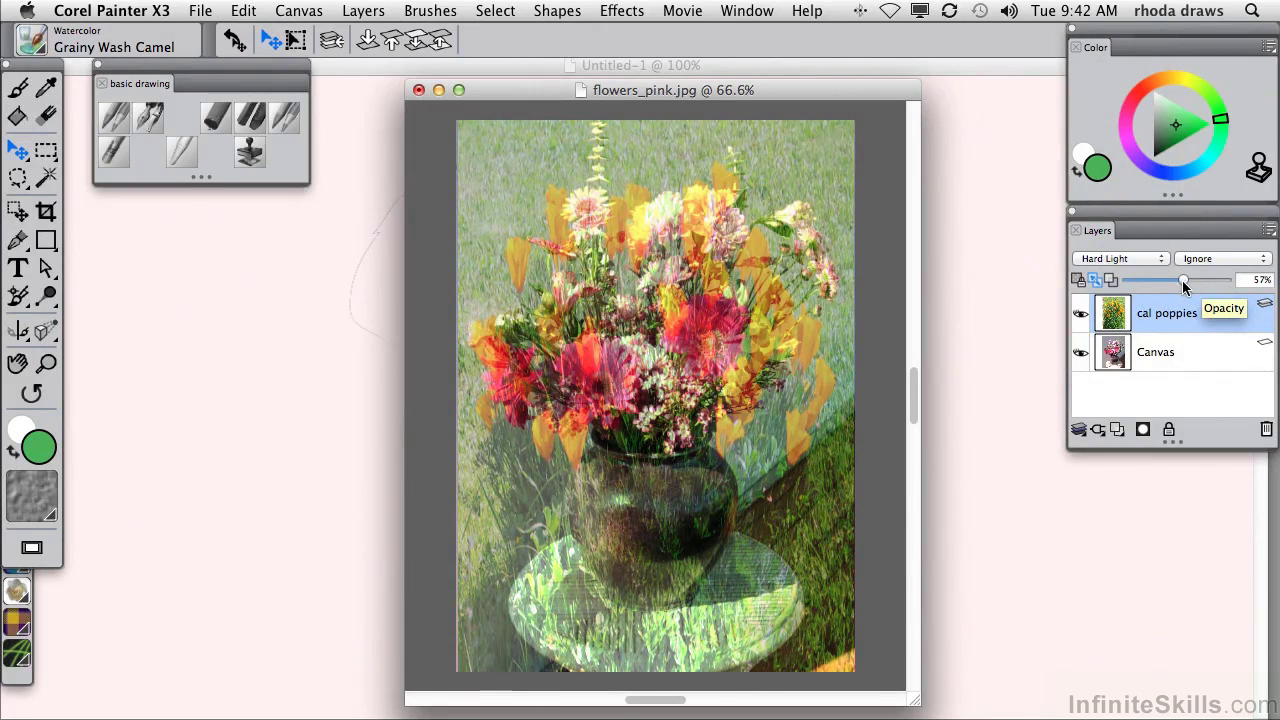
pyautogui.moveTo(1183, 279); pyautogui.dragTo(1196, 279)
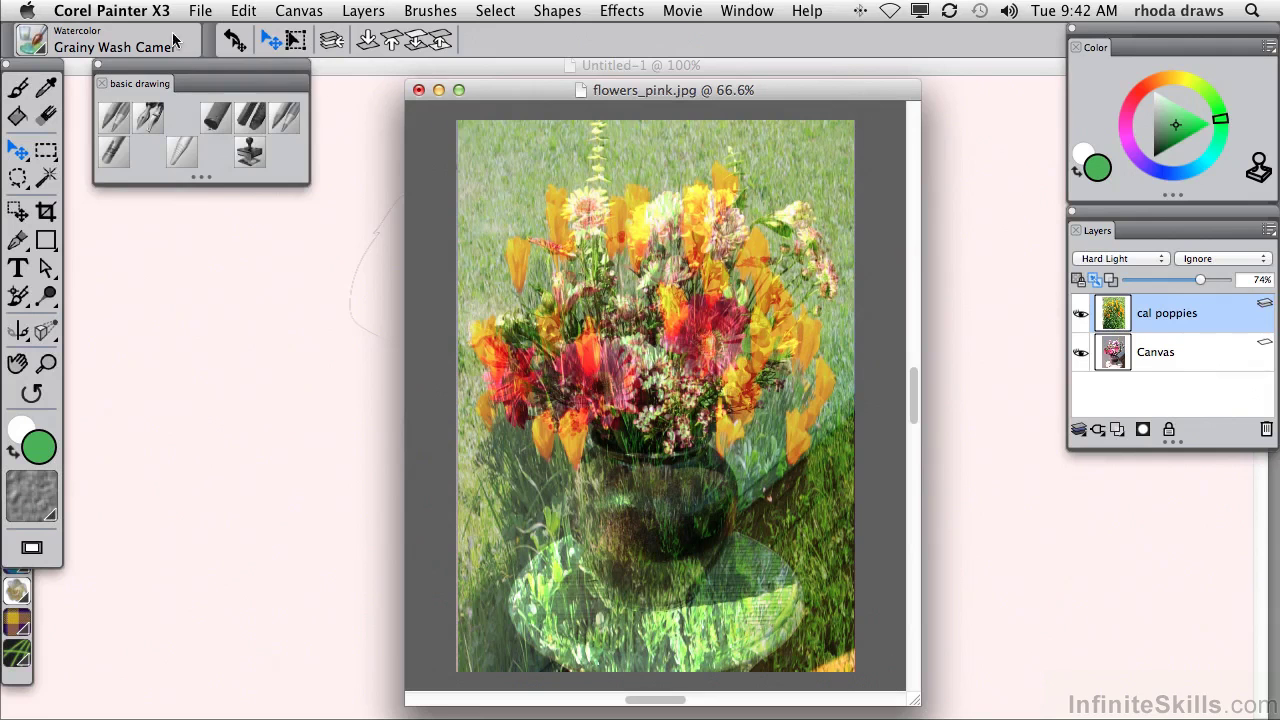
# Save As flowers_pink.rif in Painter RIFF format to the Desktop, preserving the layers.
pyautogui.click(200, 11)
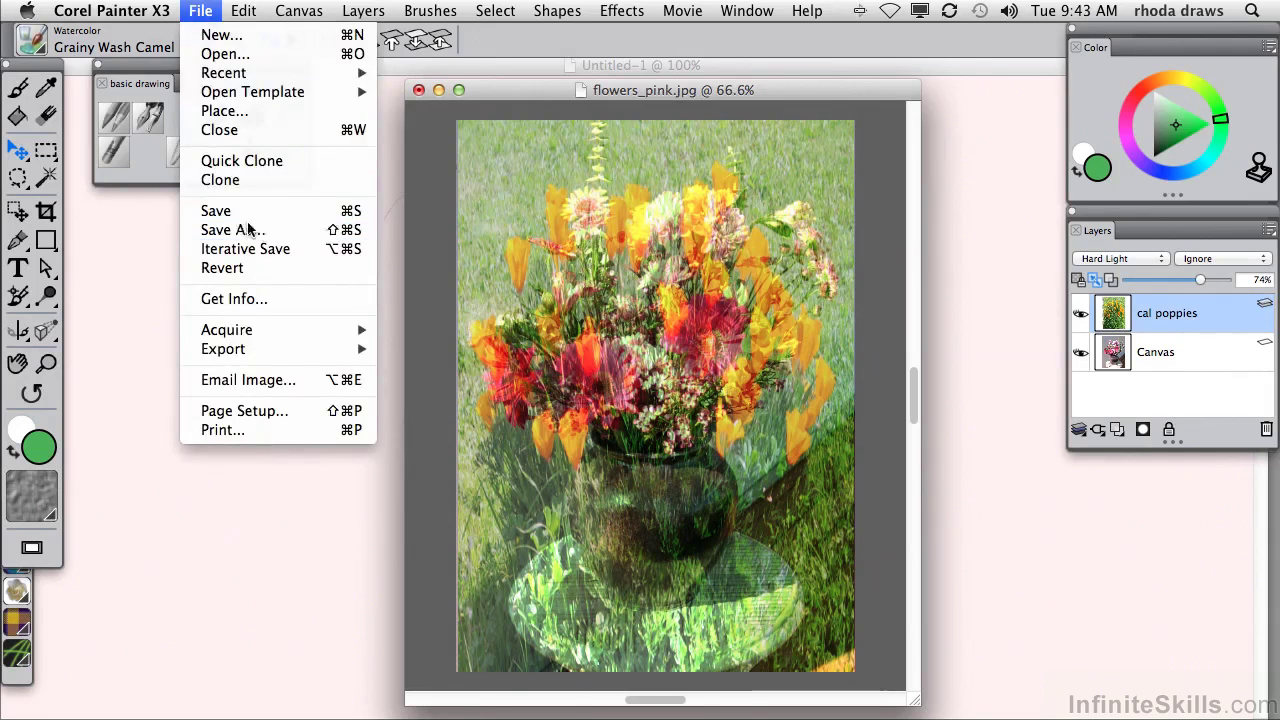
pyautogui.click(282, 229)
pyautogui.click(786, 260)
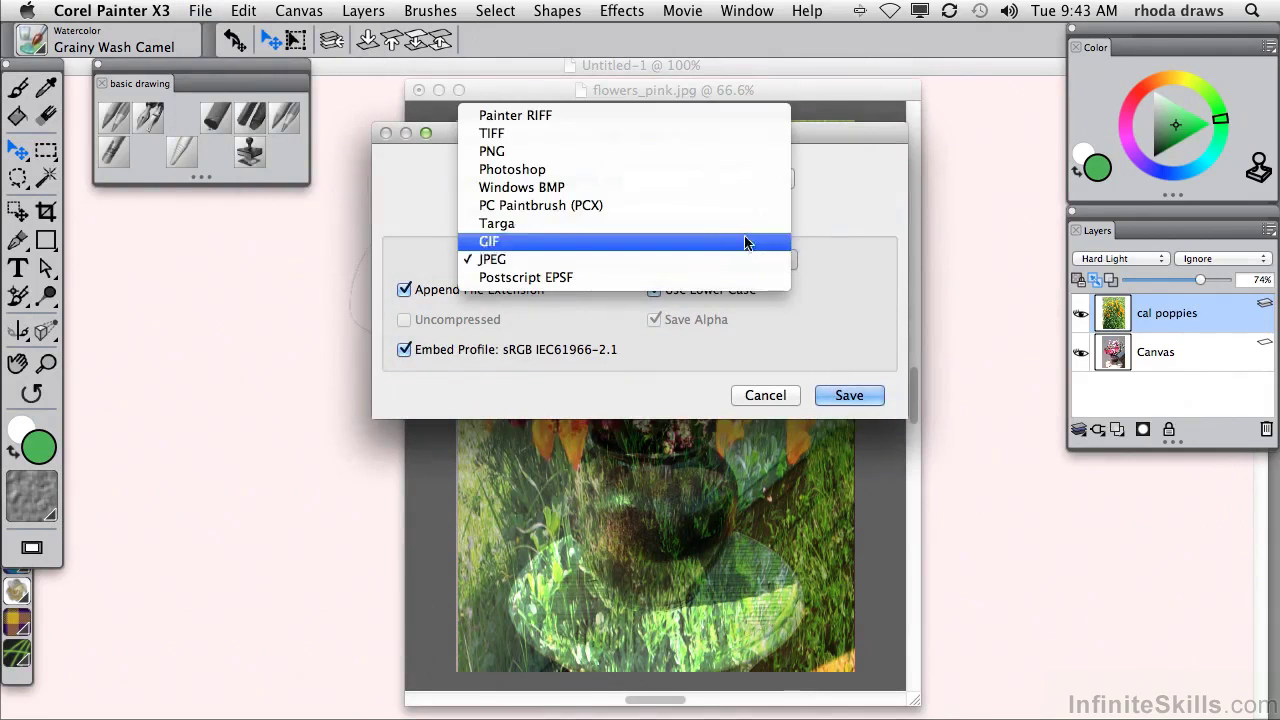
pyautogui.click(600, 116)
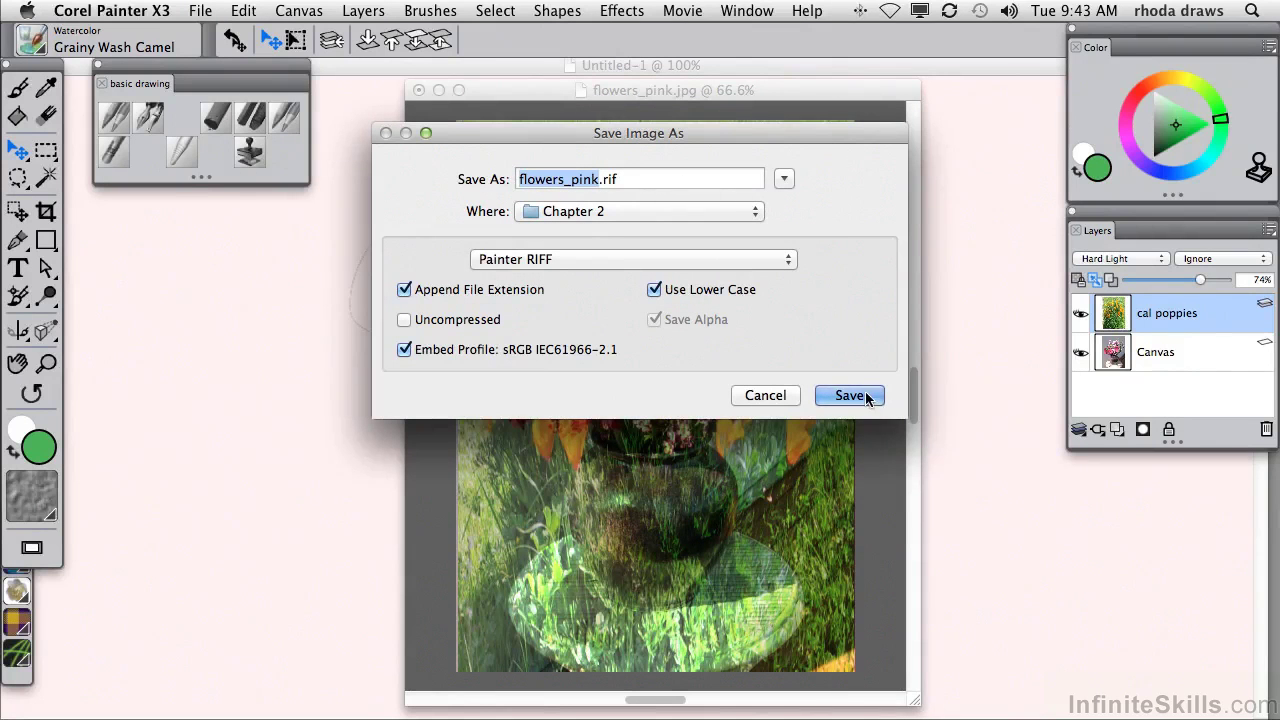
pyautogui.click(752, 212)
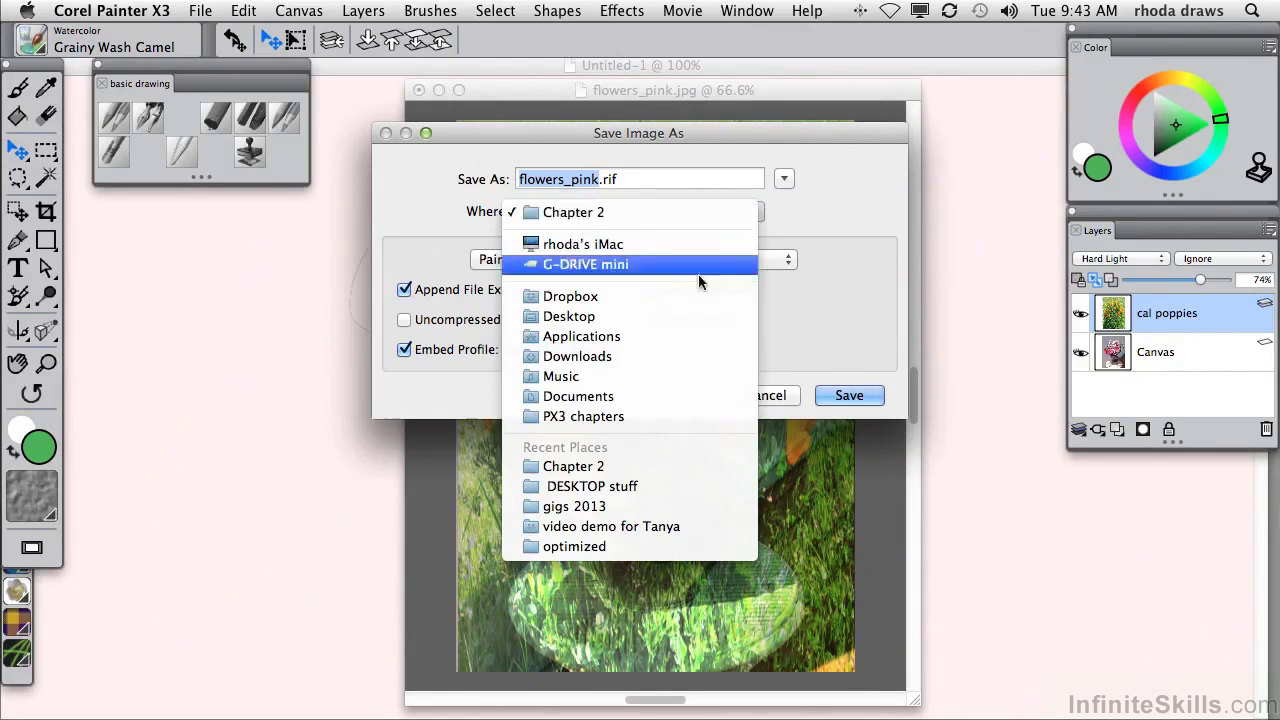
pyautogui.click(663, 318)
pyautogui.click(849, 395)
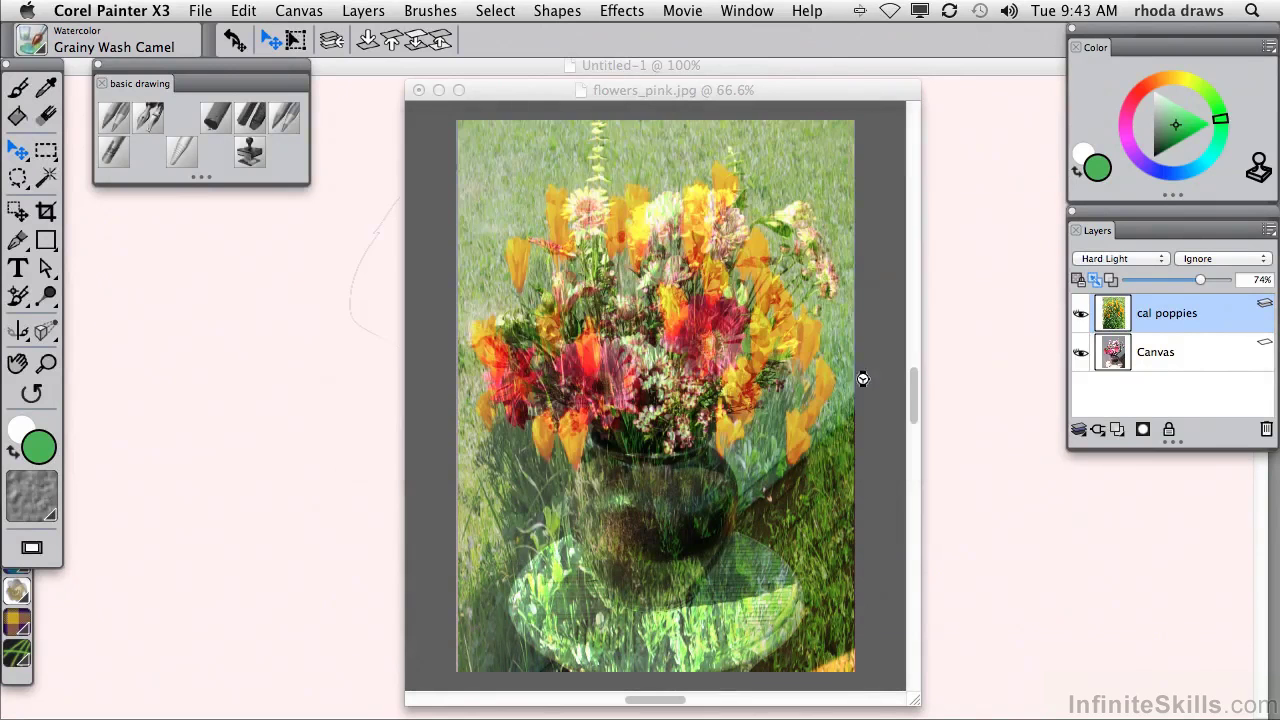
# Drop the poppies layer onto the canvas and save the flattened image as flowers_pink.jpg in JPEG.
pyautogui.click(1270, 232)
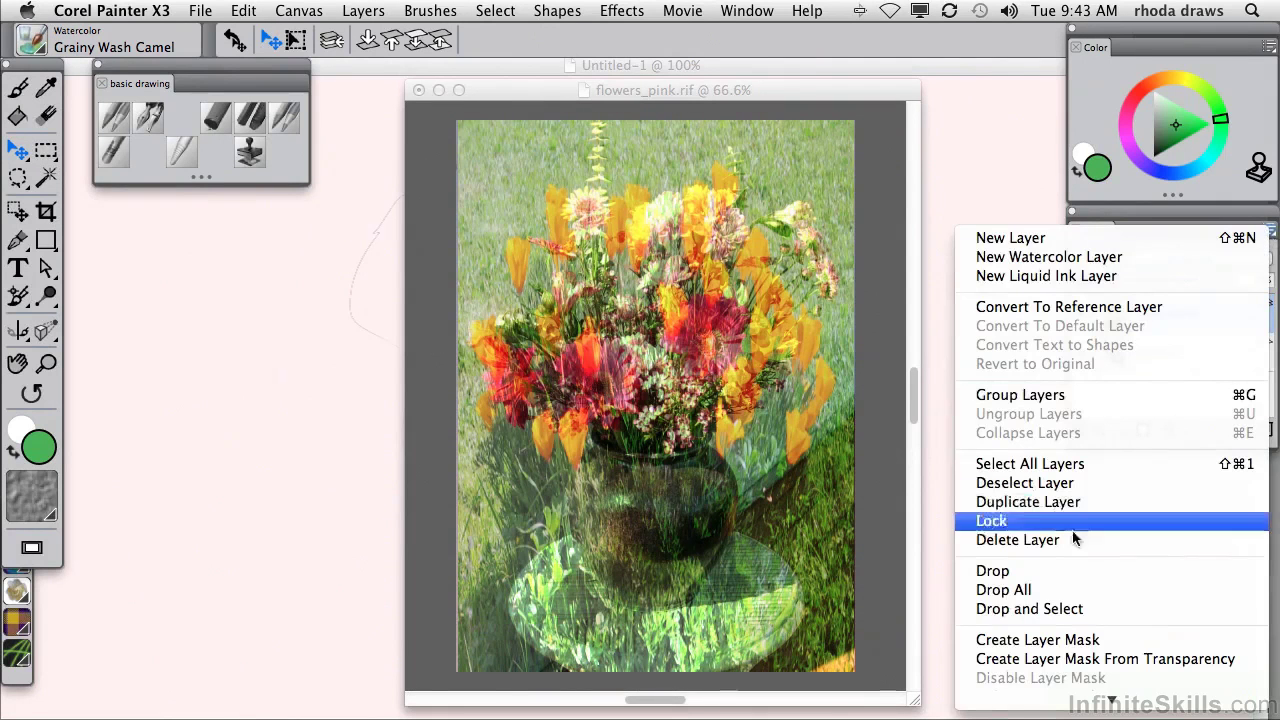
pyautogui.click(1035, 576)
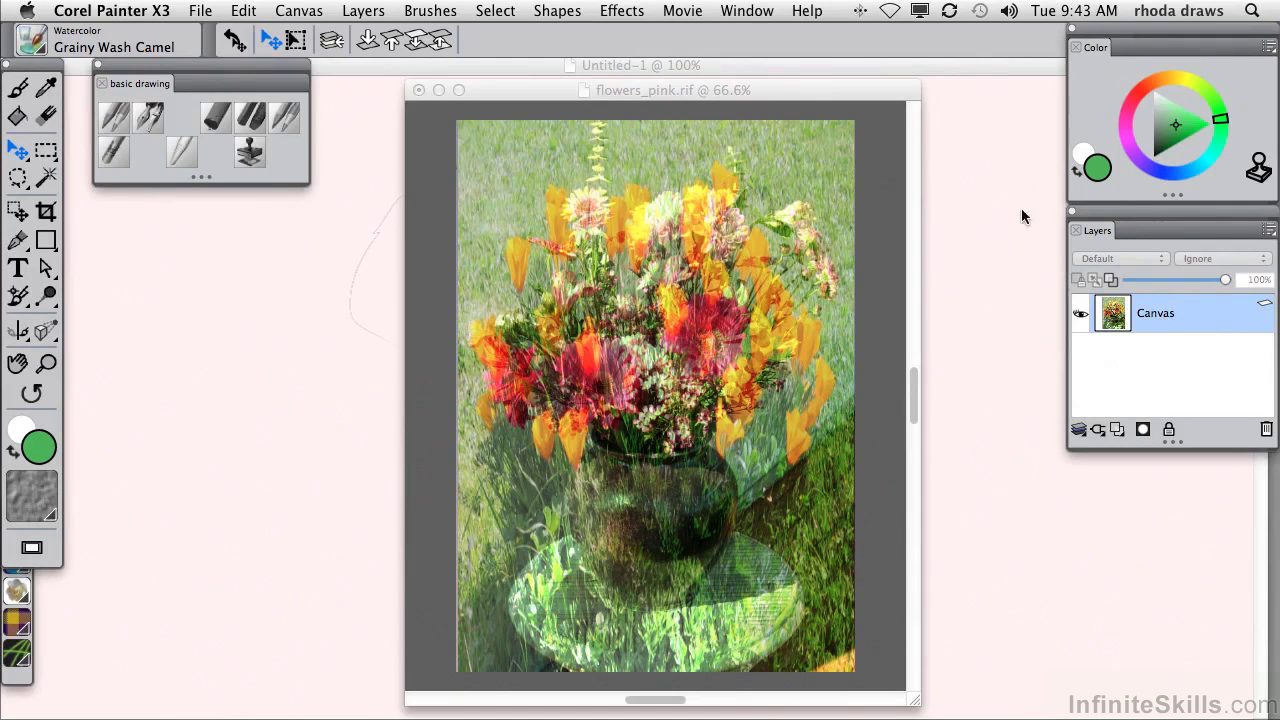
pyautogui.click(200, 10)
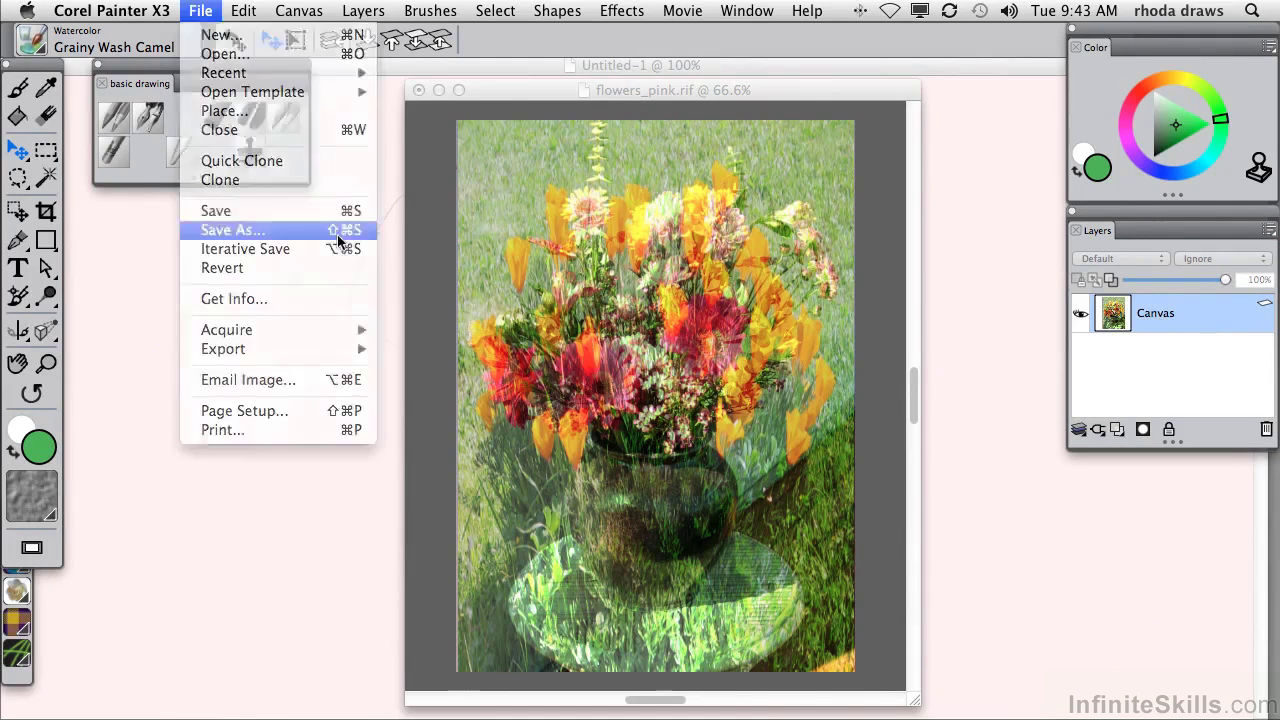
pyautogui.click(230, 232)
pyautogui.click(789, 263)
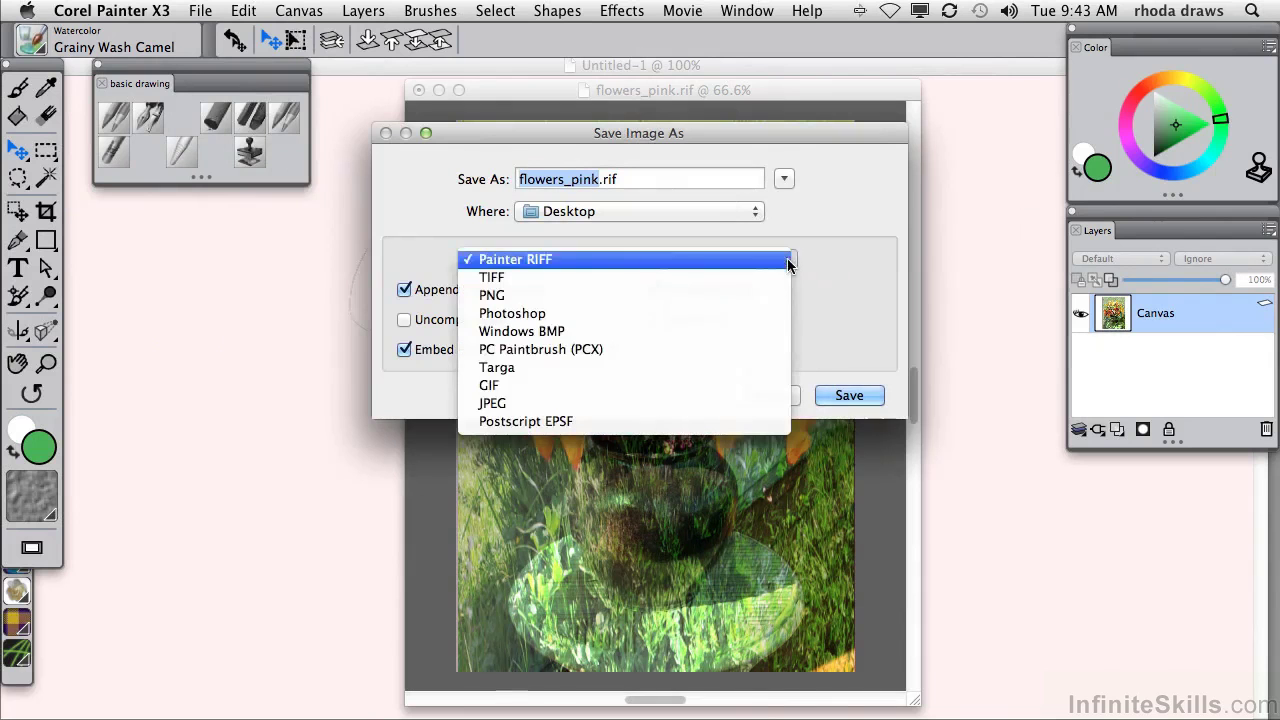
pyautogui.click(719, 404)
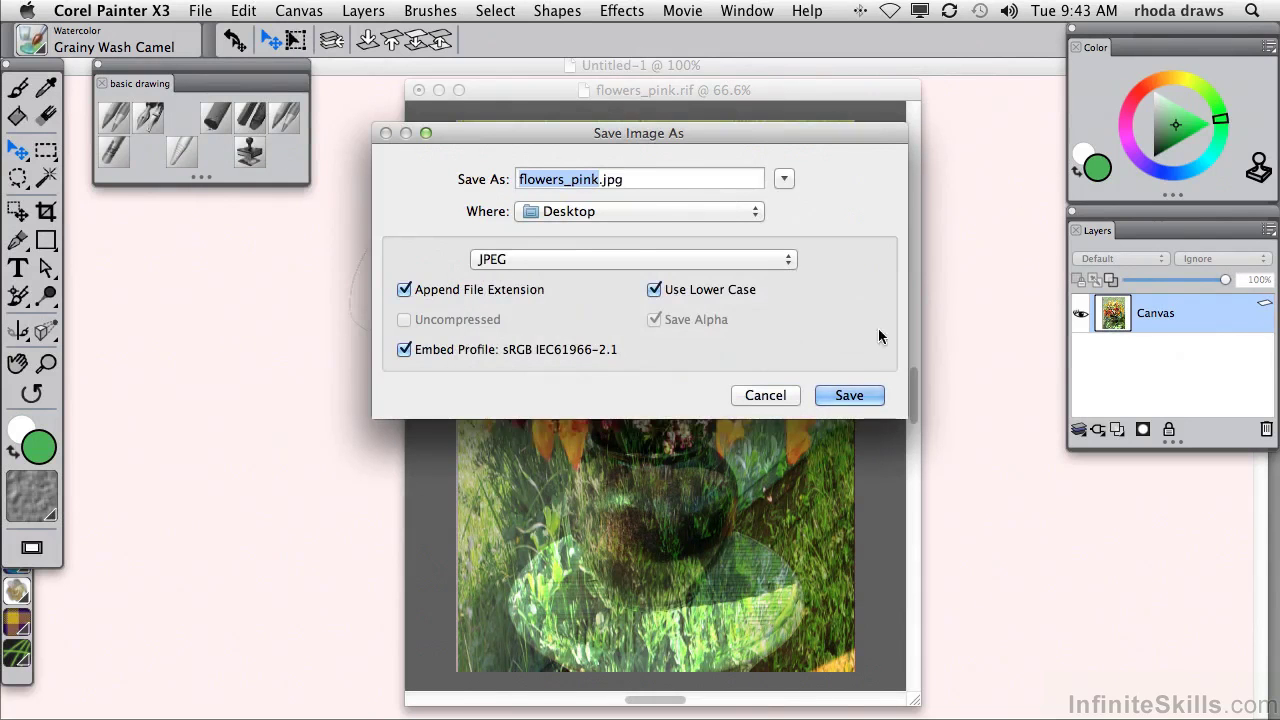
pyautogui.click(849, 390)
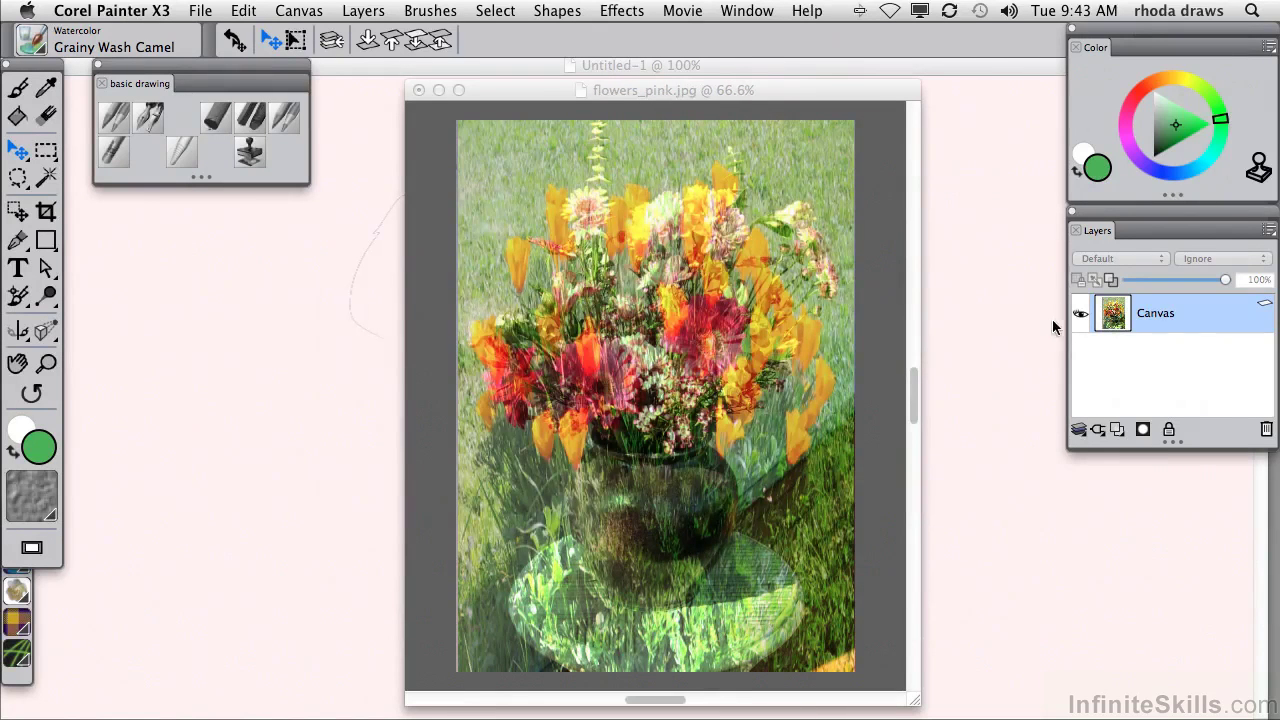